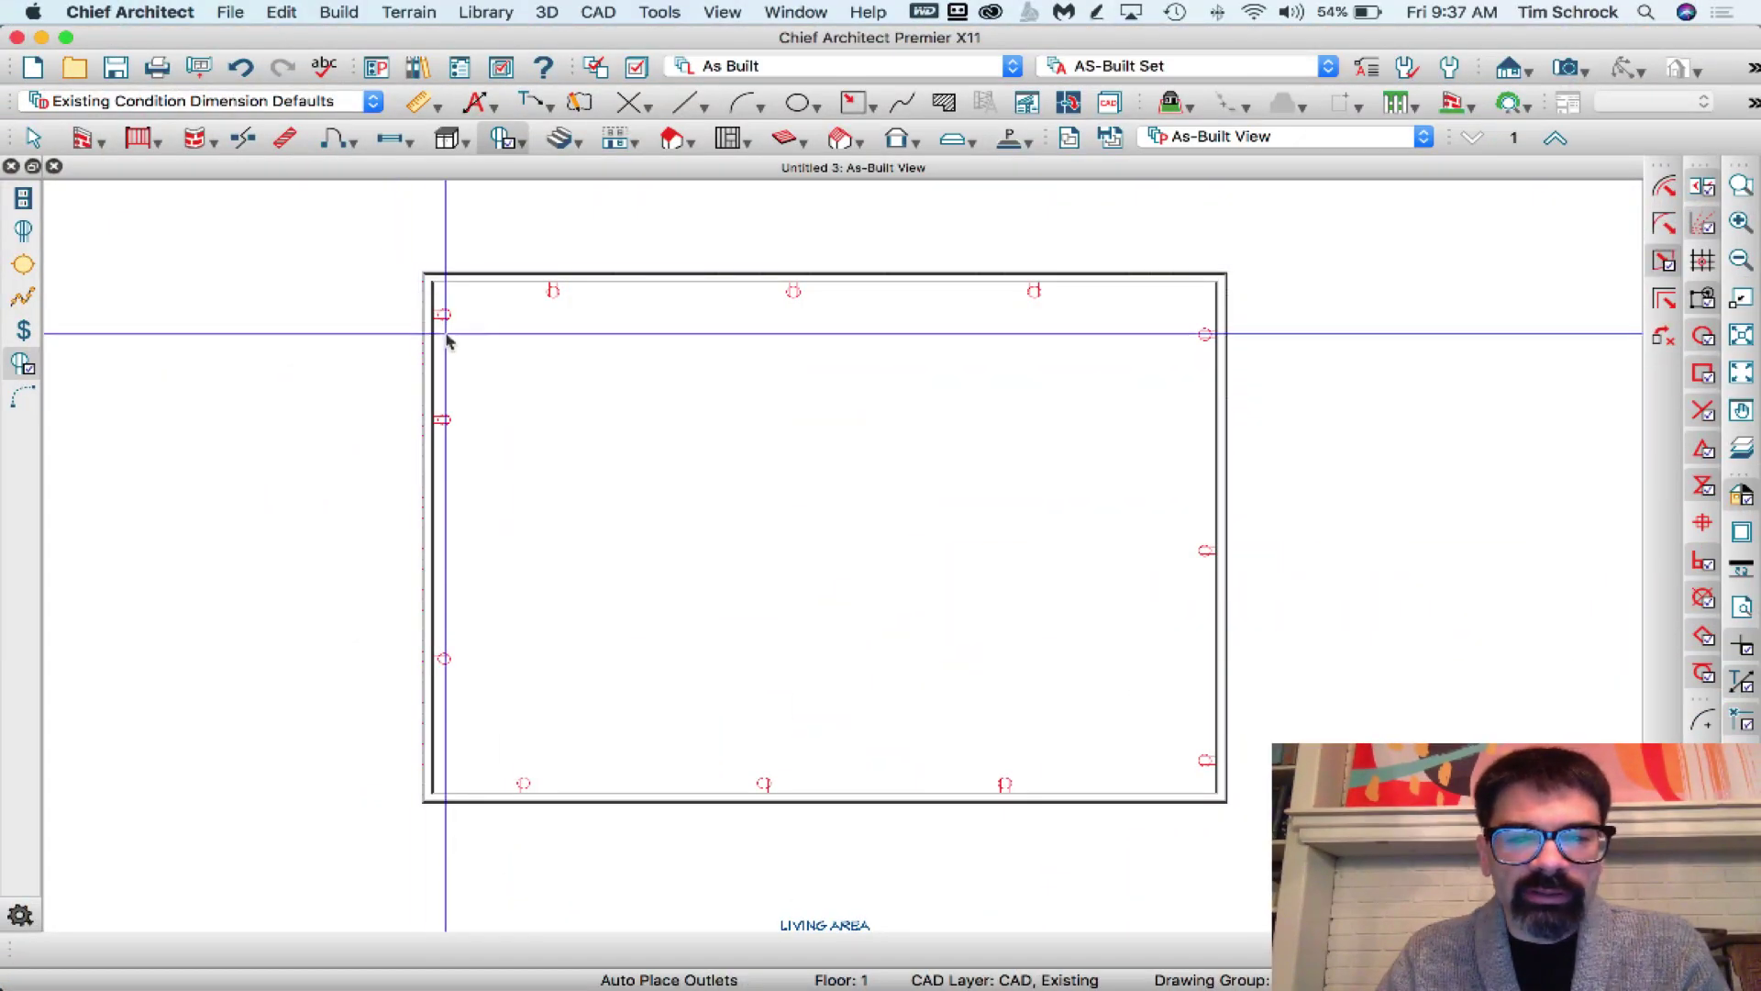
- With the 110V Outlet tool active, marquee-select all twelve wall outlets around the living area
left_click(20, 196)
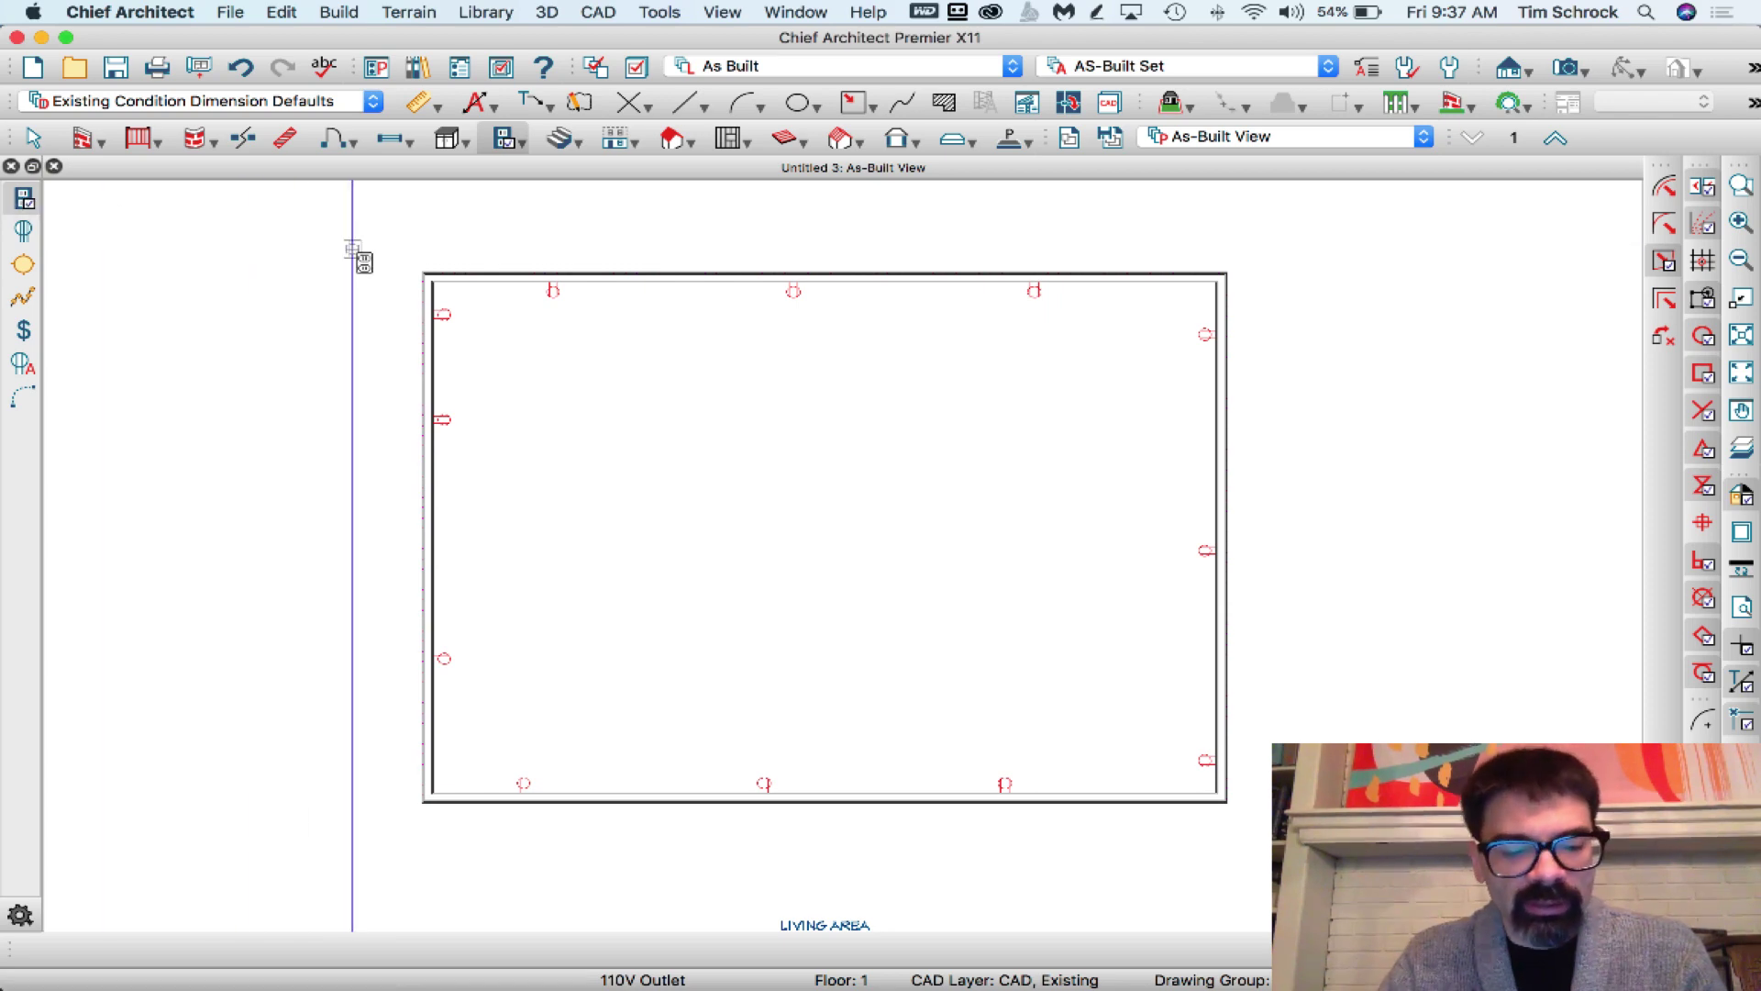
left_click_drag(352, 250, 1380, 859)
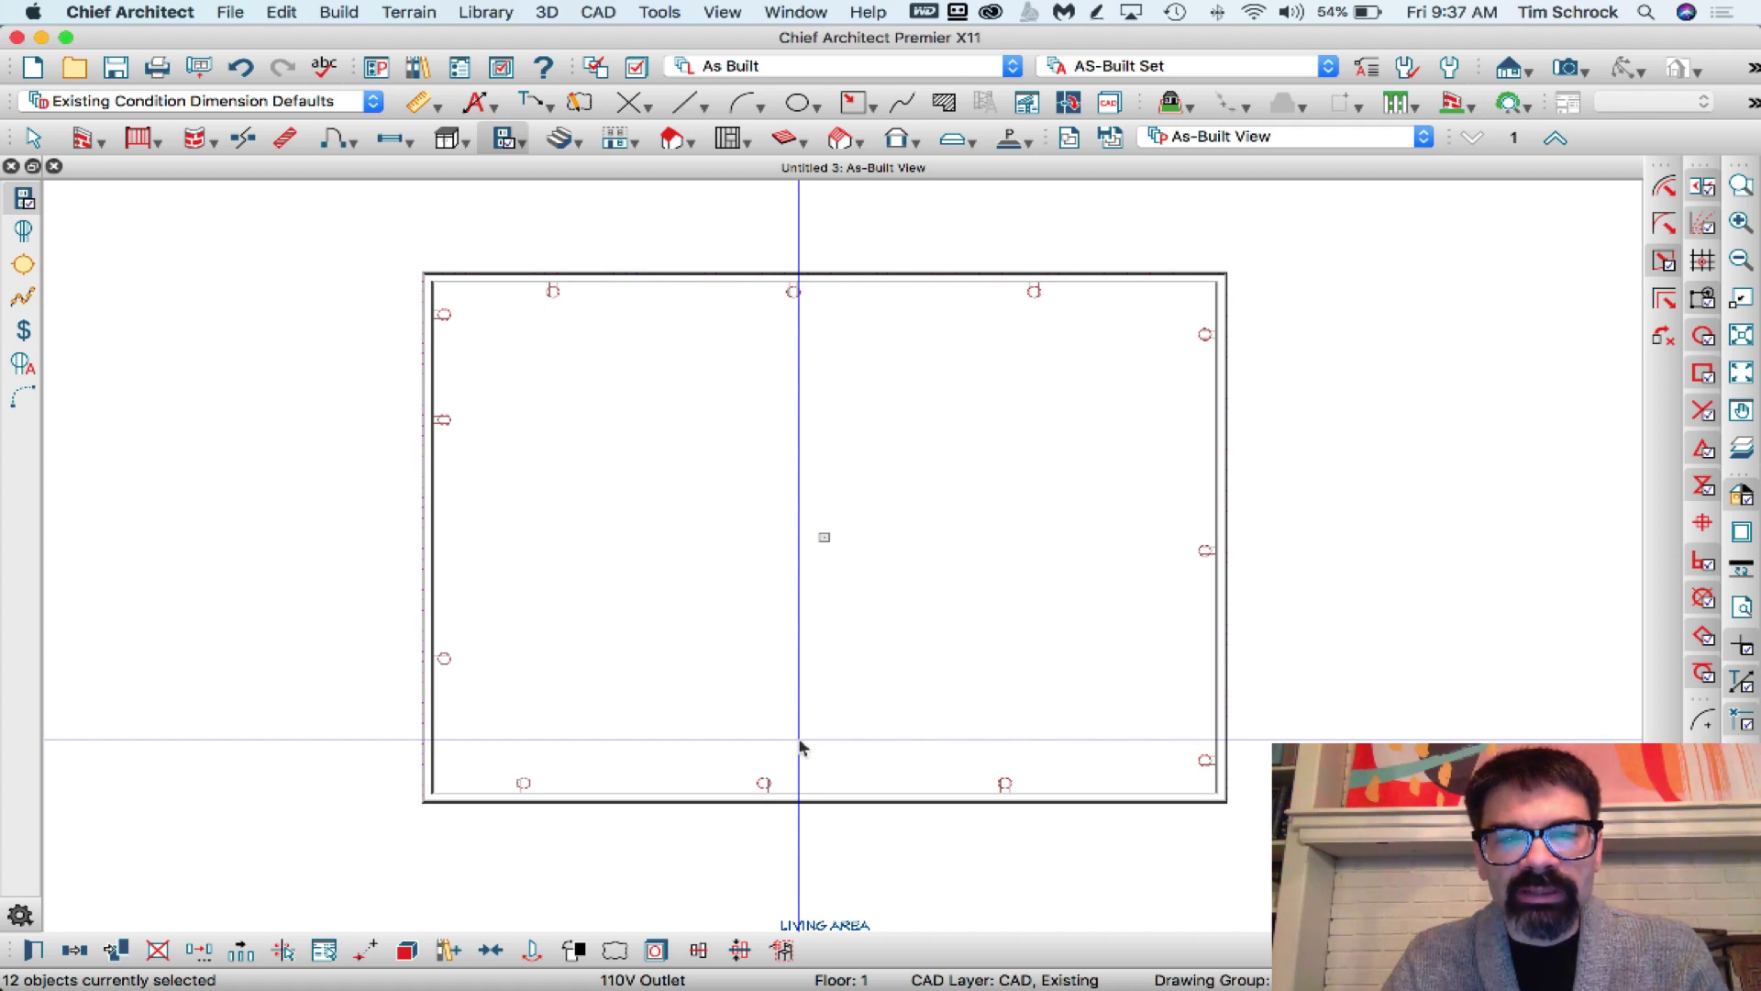
- Open the outlets' Electrical Service Specification, then Layer Display Options for the Electrical layer
key("Return")
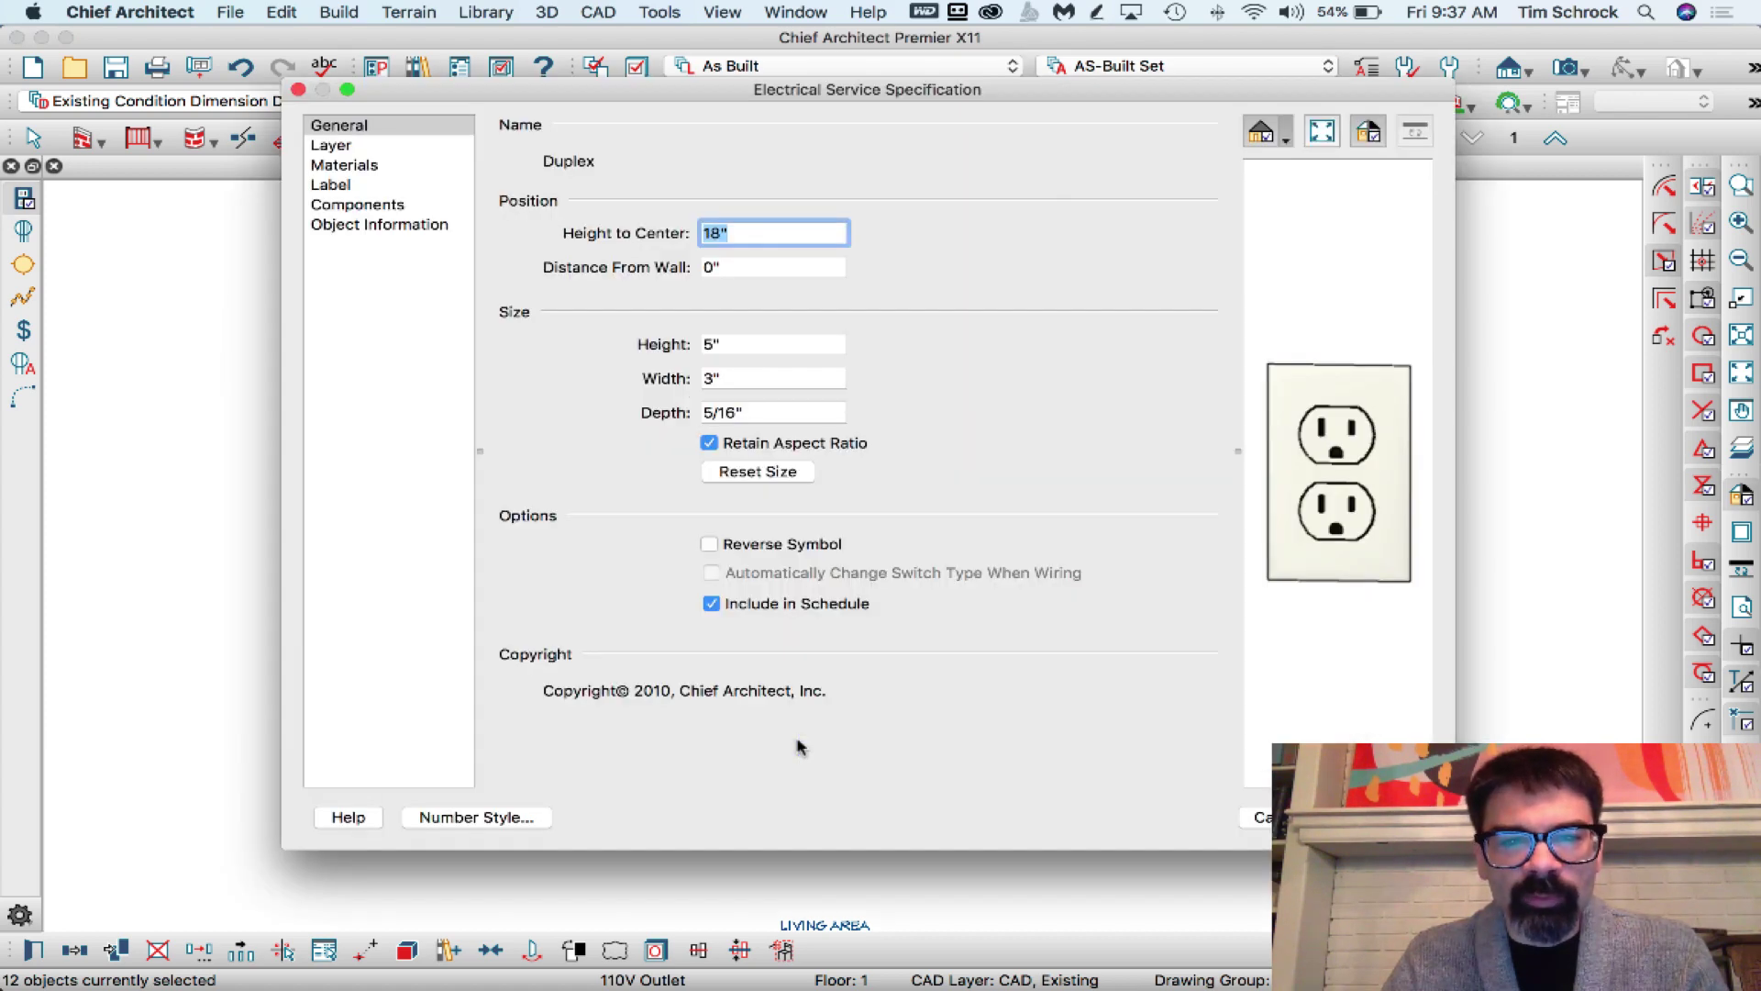
left_click(357, 149)
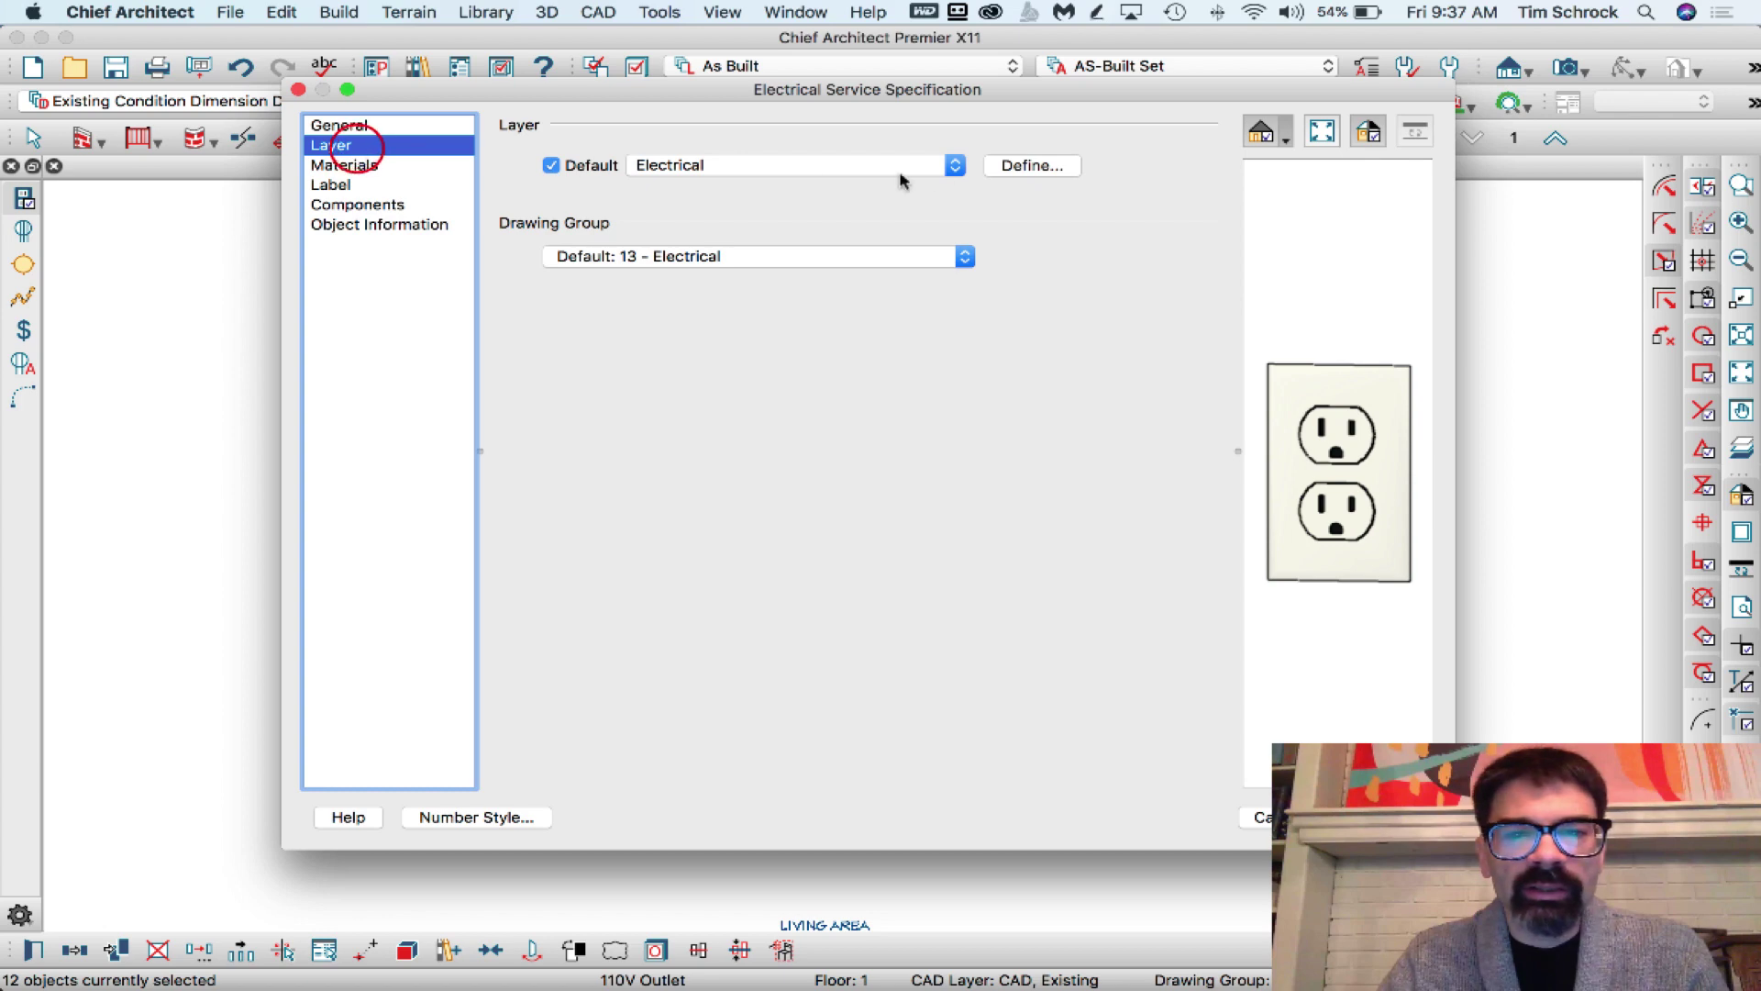
left_click(1055, 169)
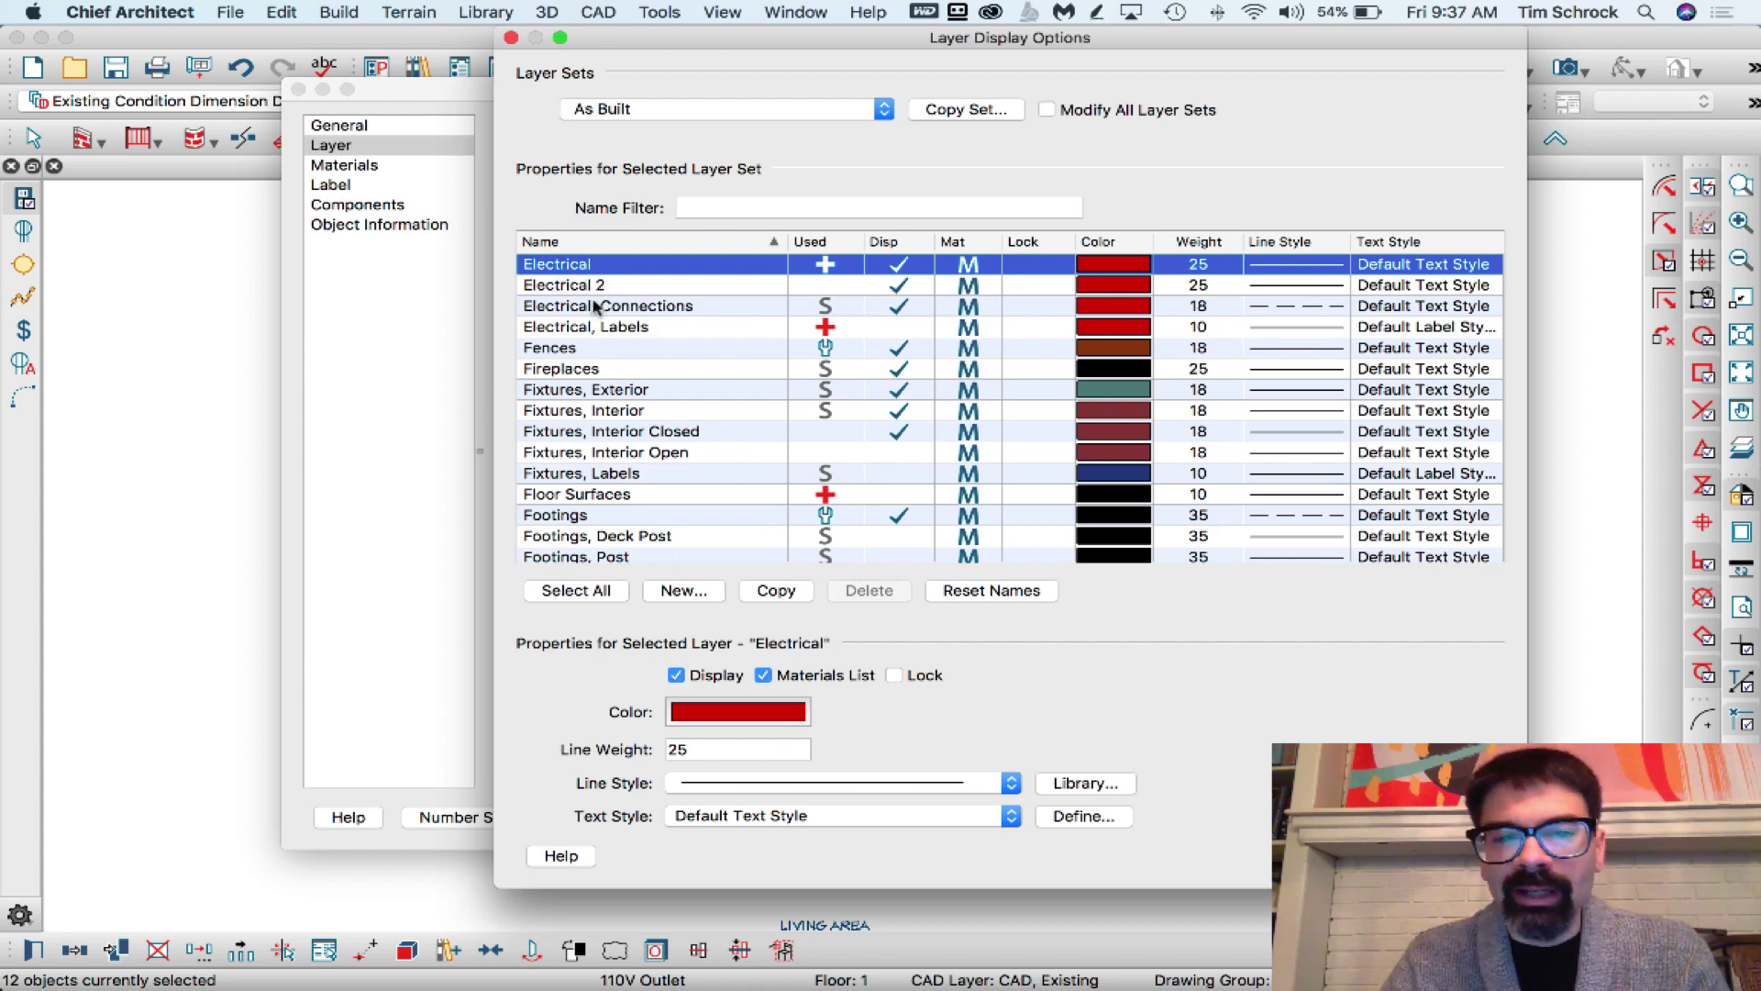
- Copy the Electrical layer as a displayed 'Electrical Outlets' layer and assign the twelve outlets to it
left_click(777, 591)
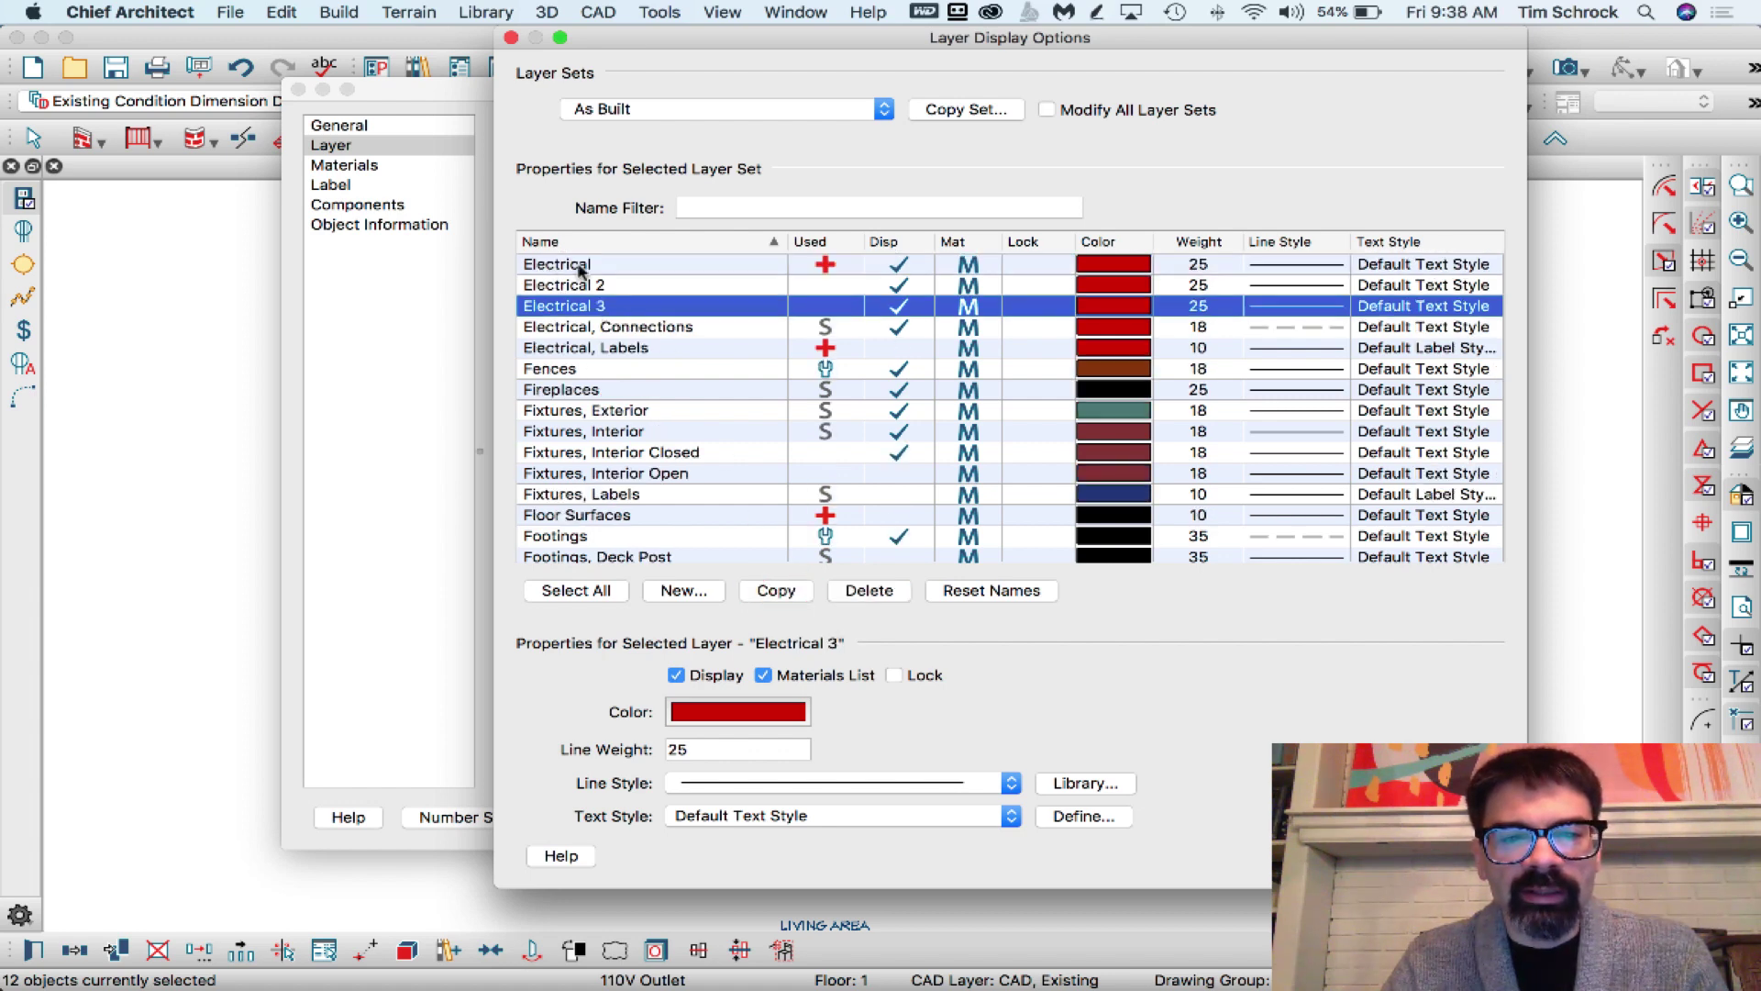
left_click(631, 308)
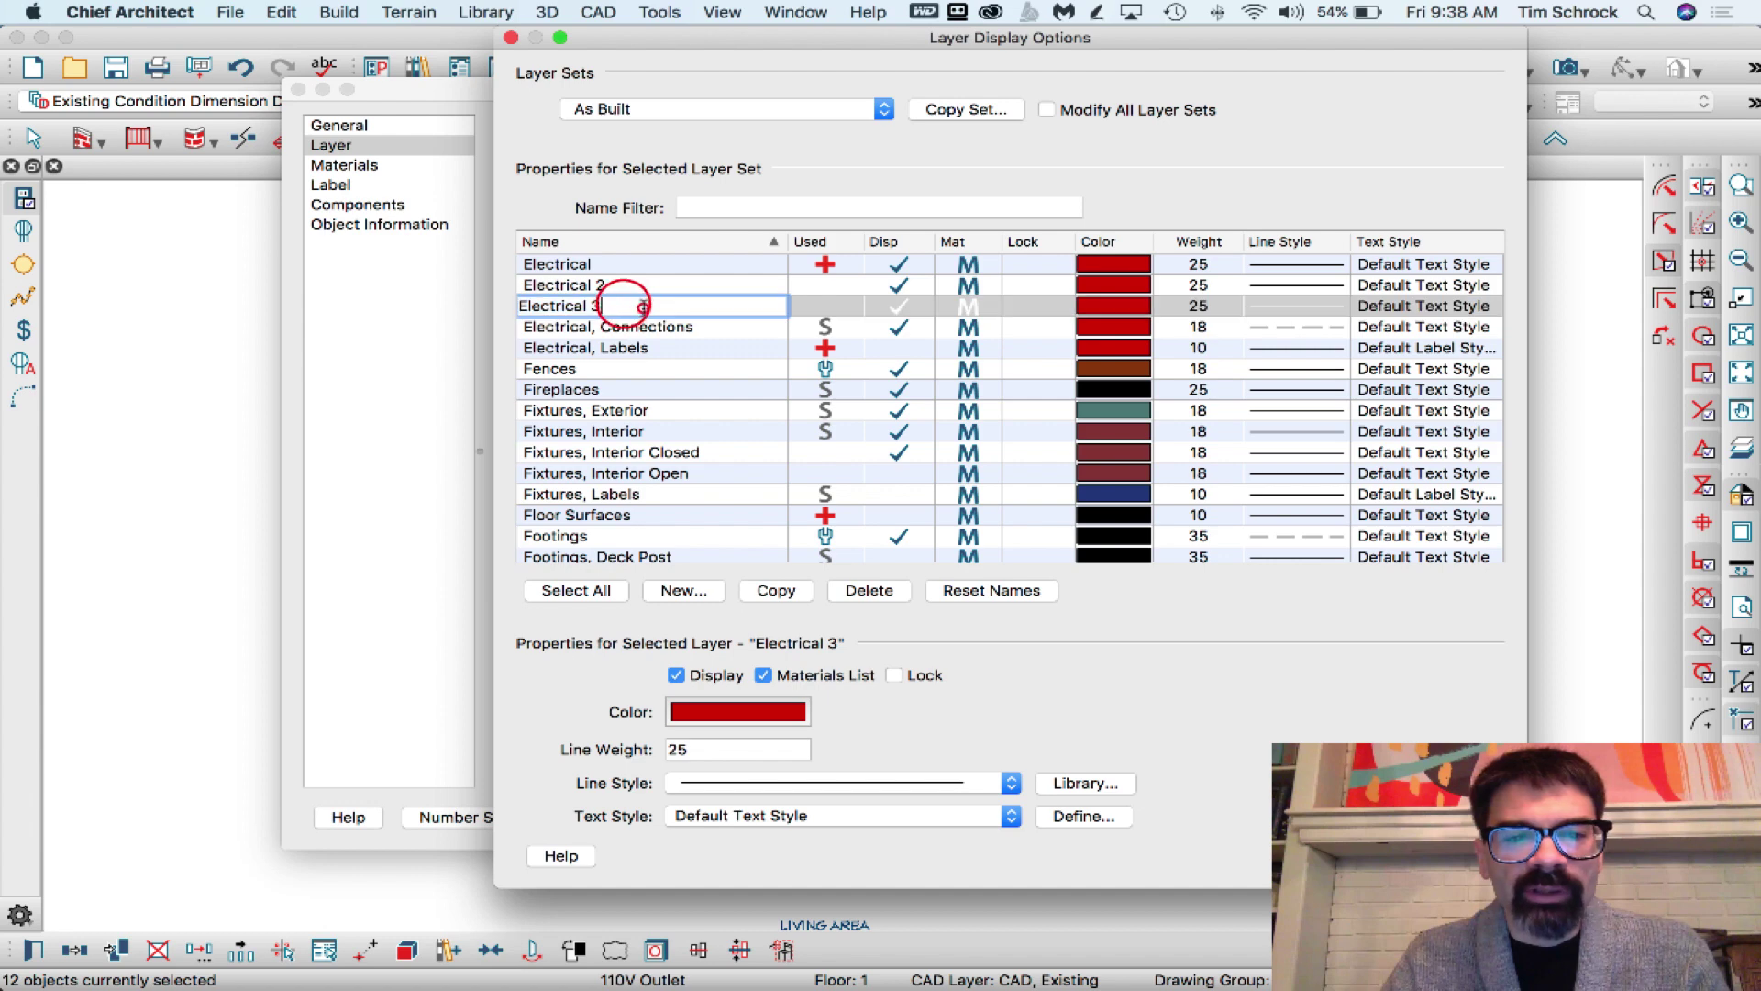
key("BackSpace")
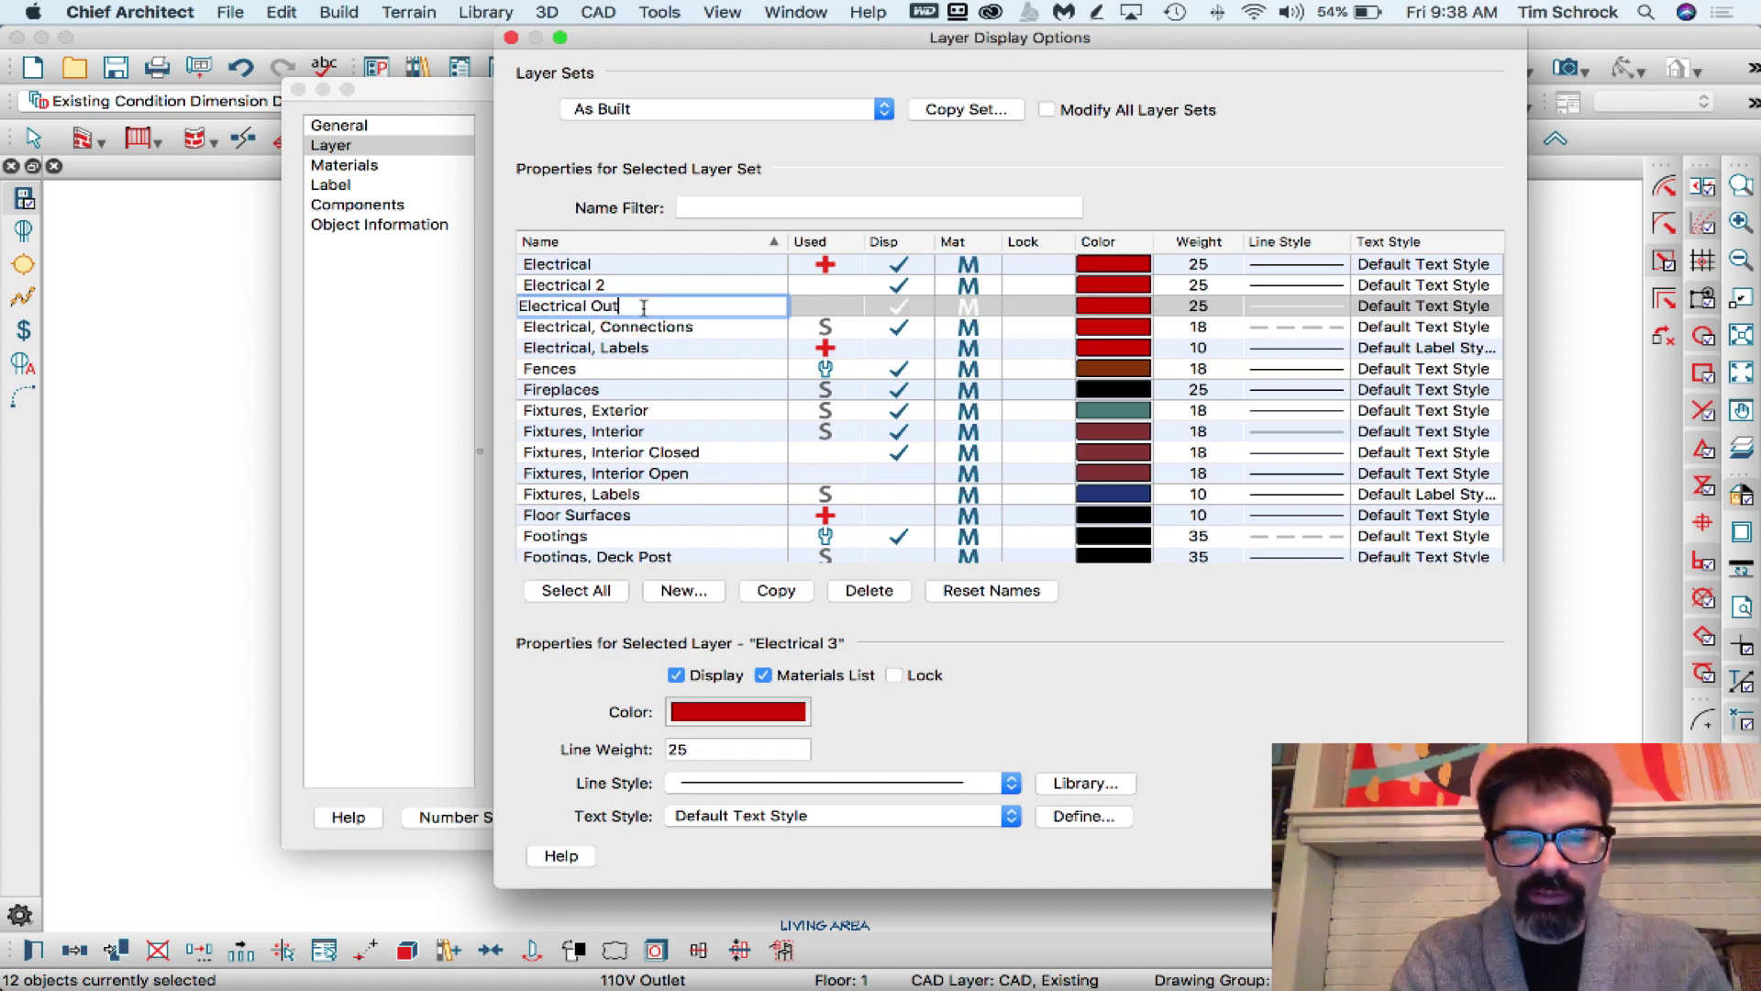
key("Return")
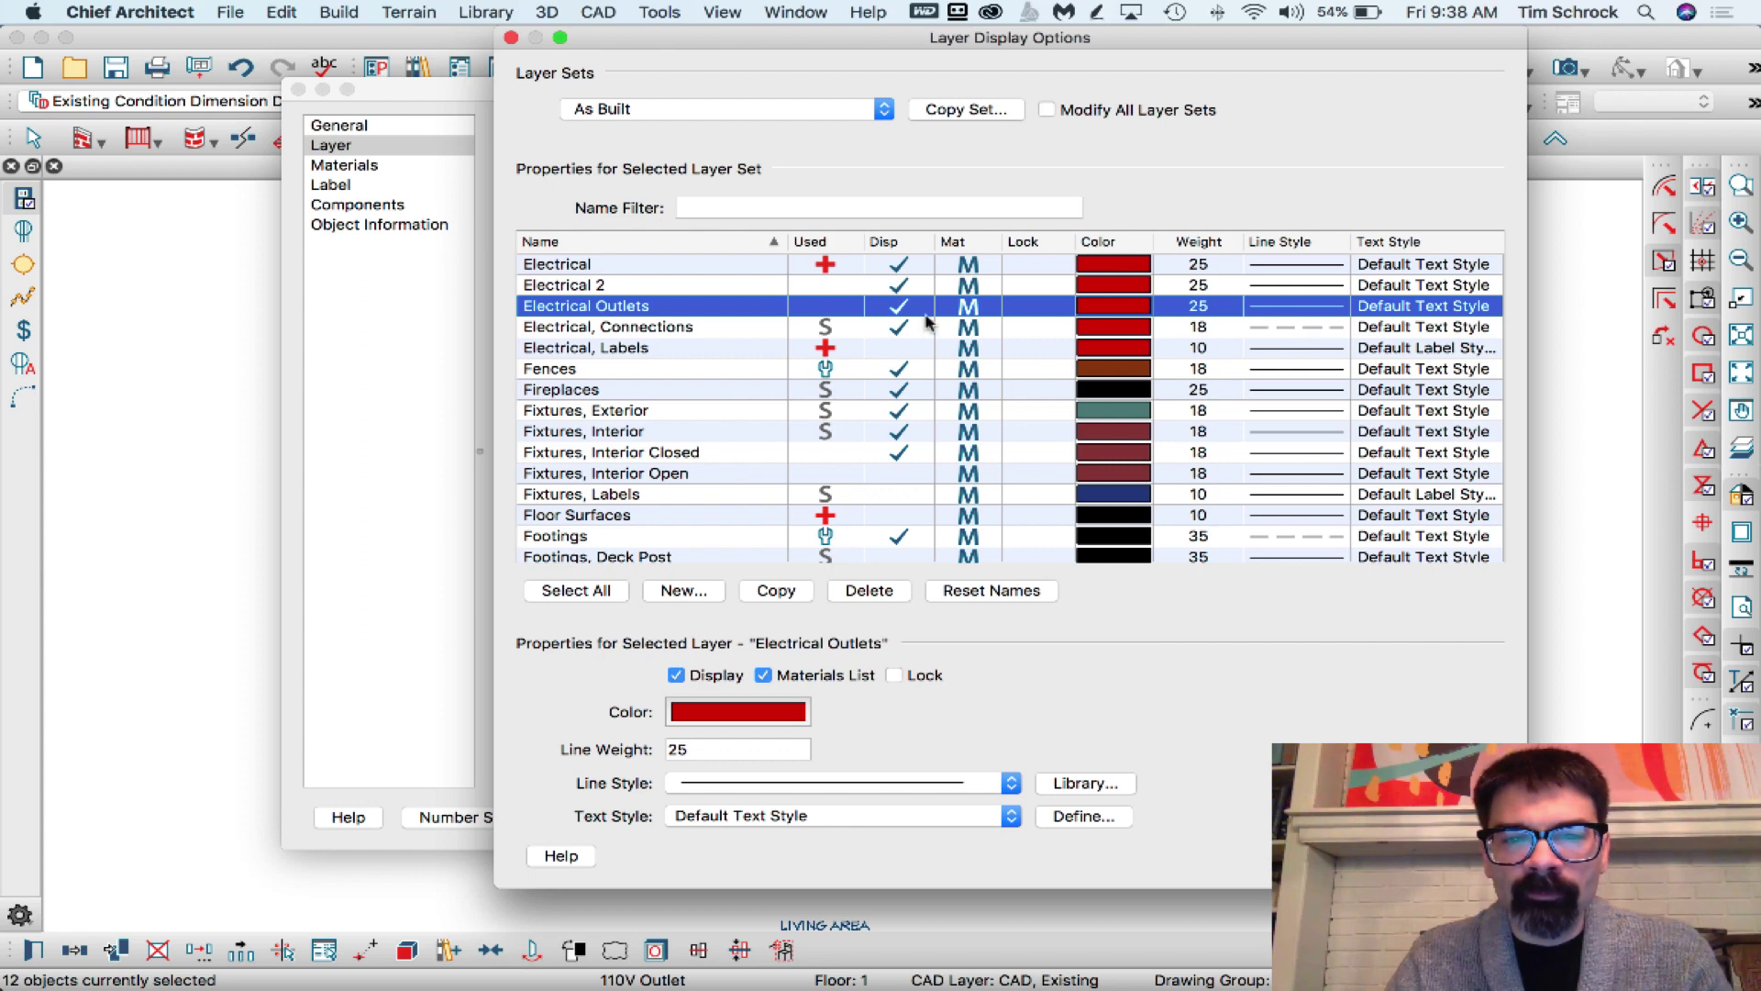
left_click(892, 313)
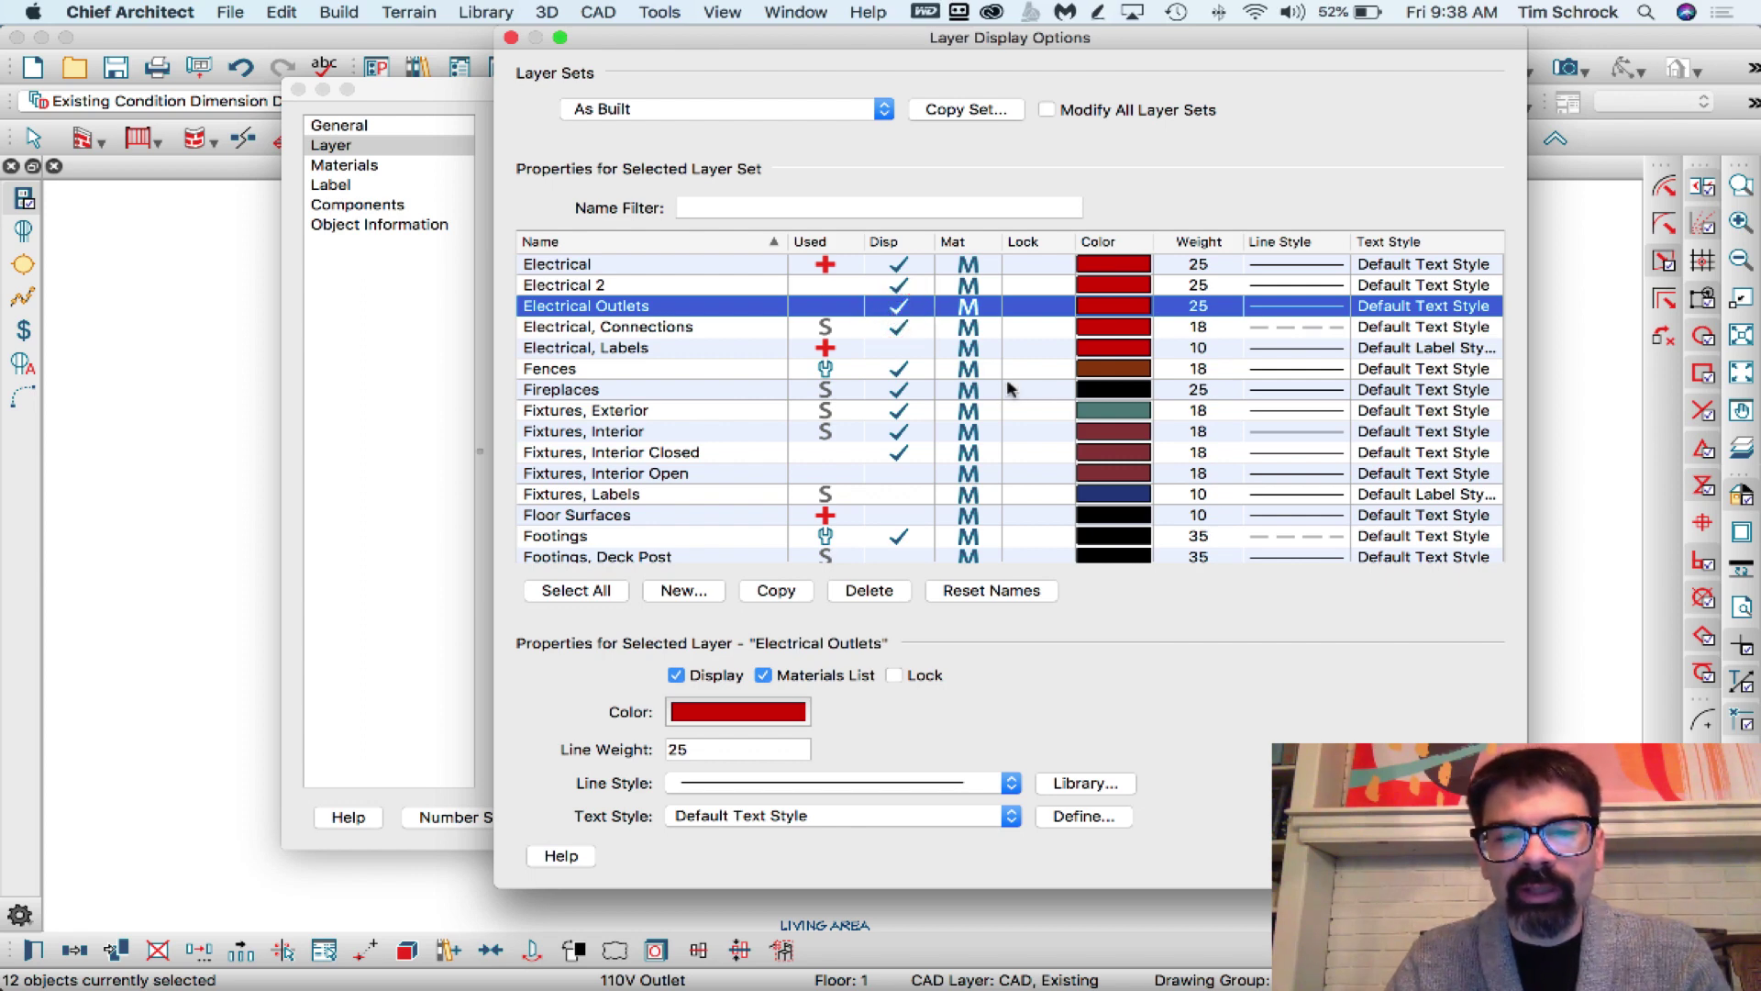
key("Return")
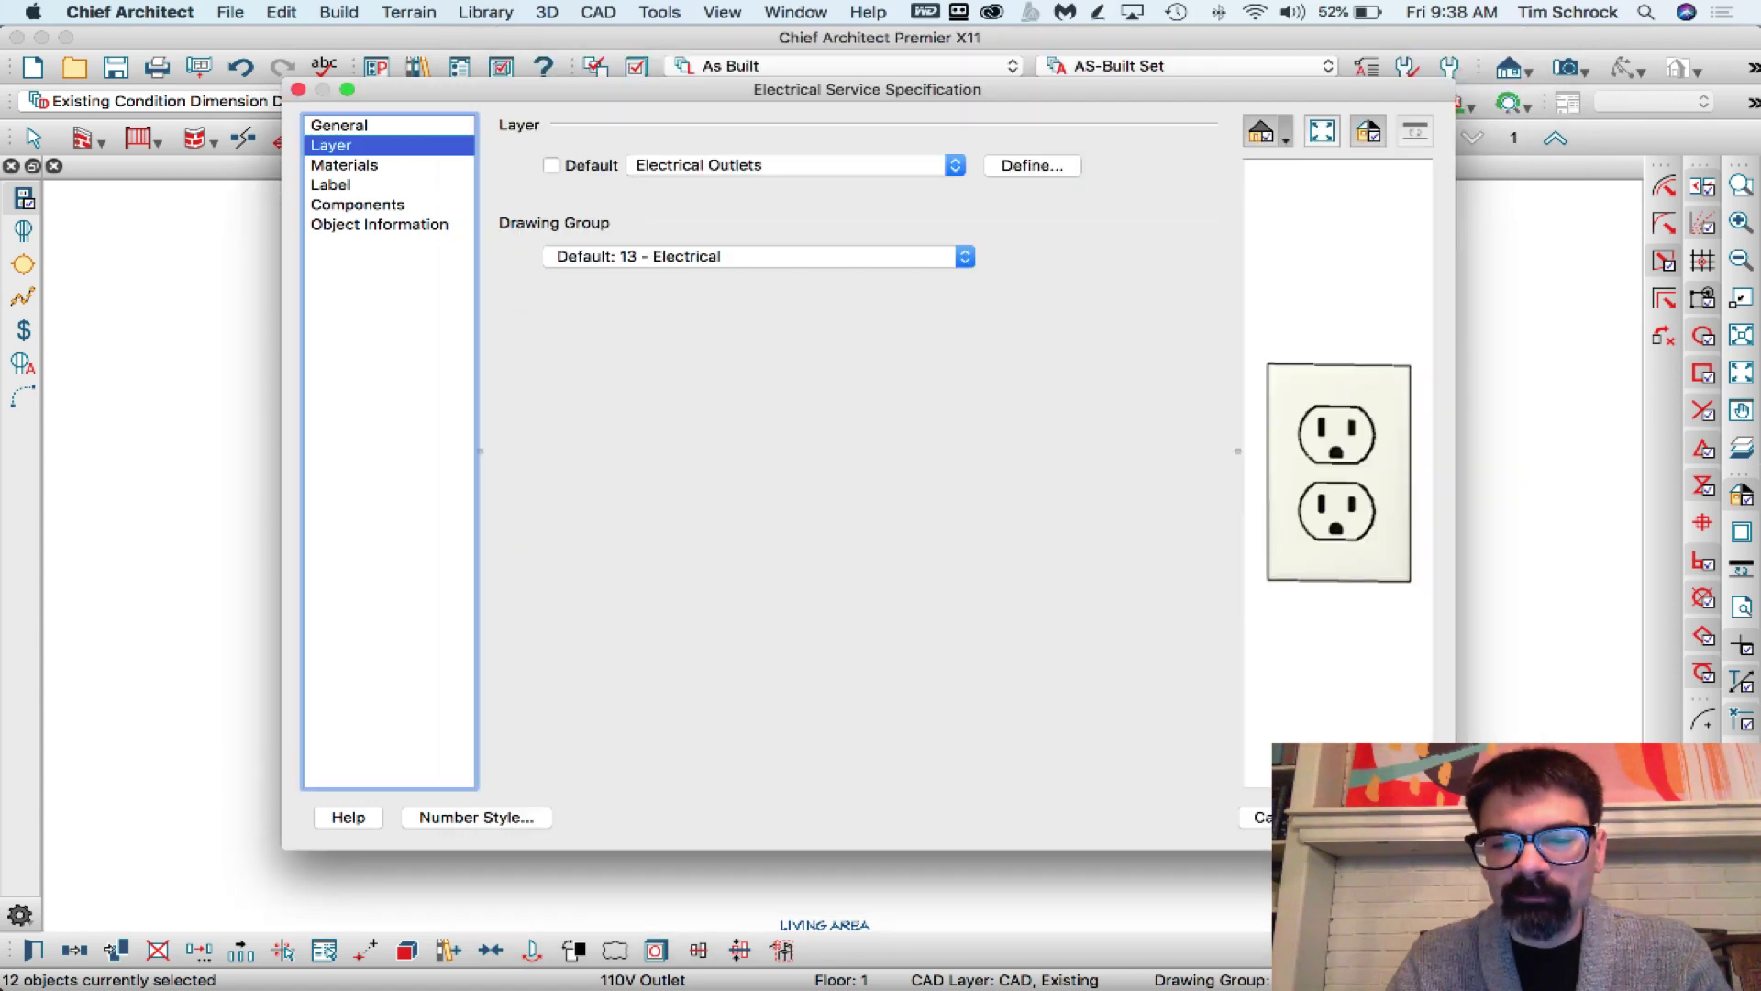
key("Return")
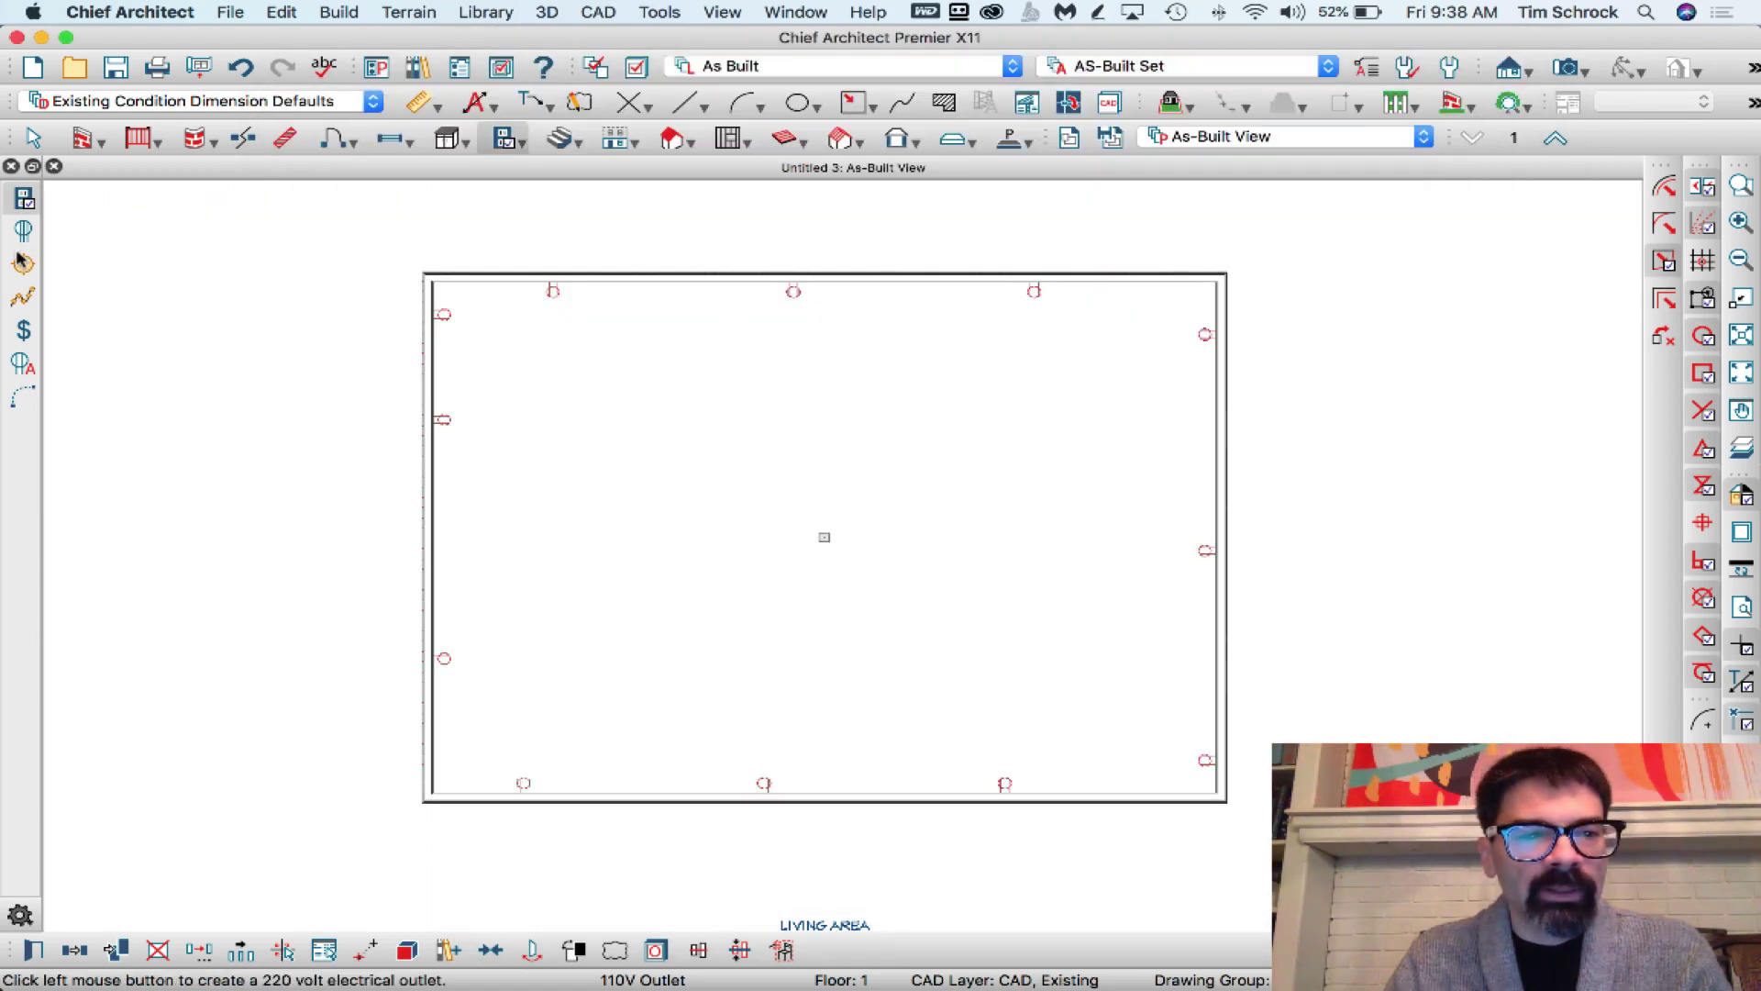
- Place a ceiling light near the upper left and copy it into a column of three
left_click(22, 263)
left_click(558, 381)
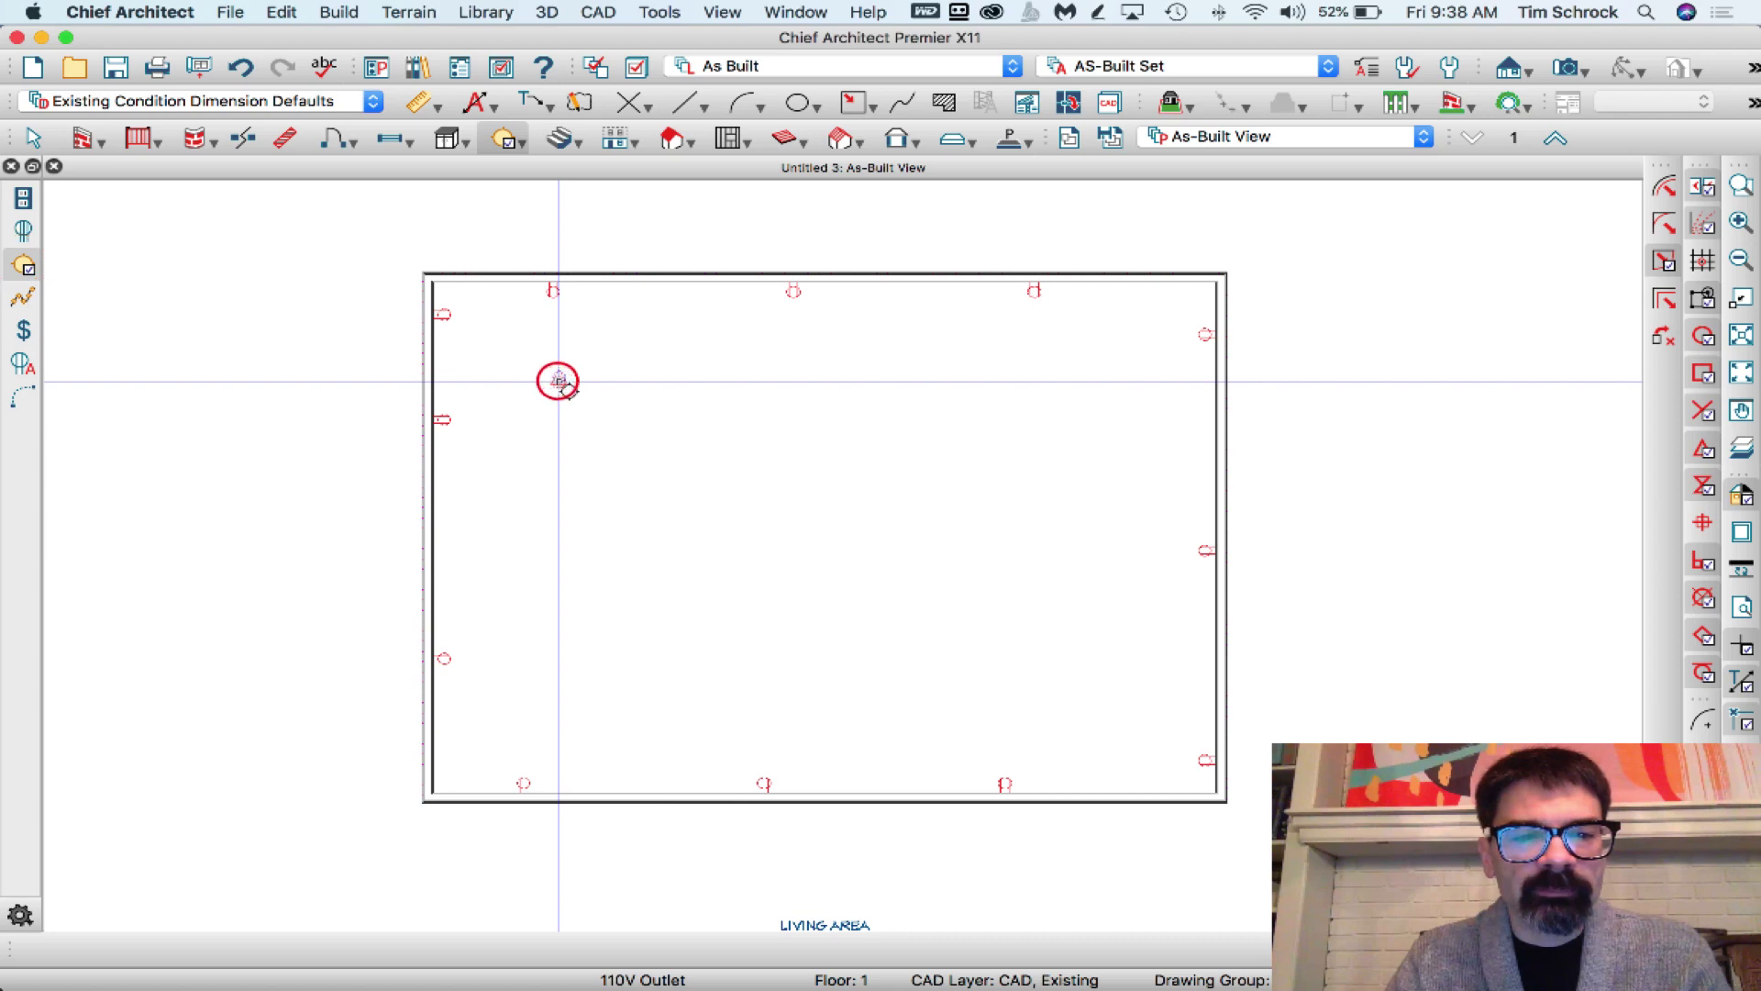
left_click(157, 949)
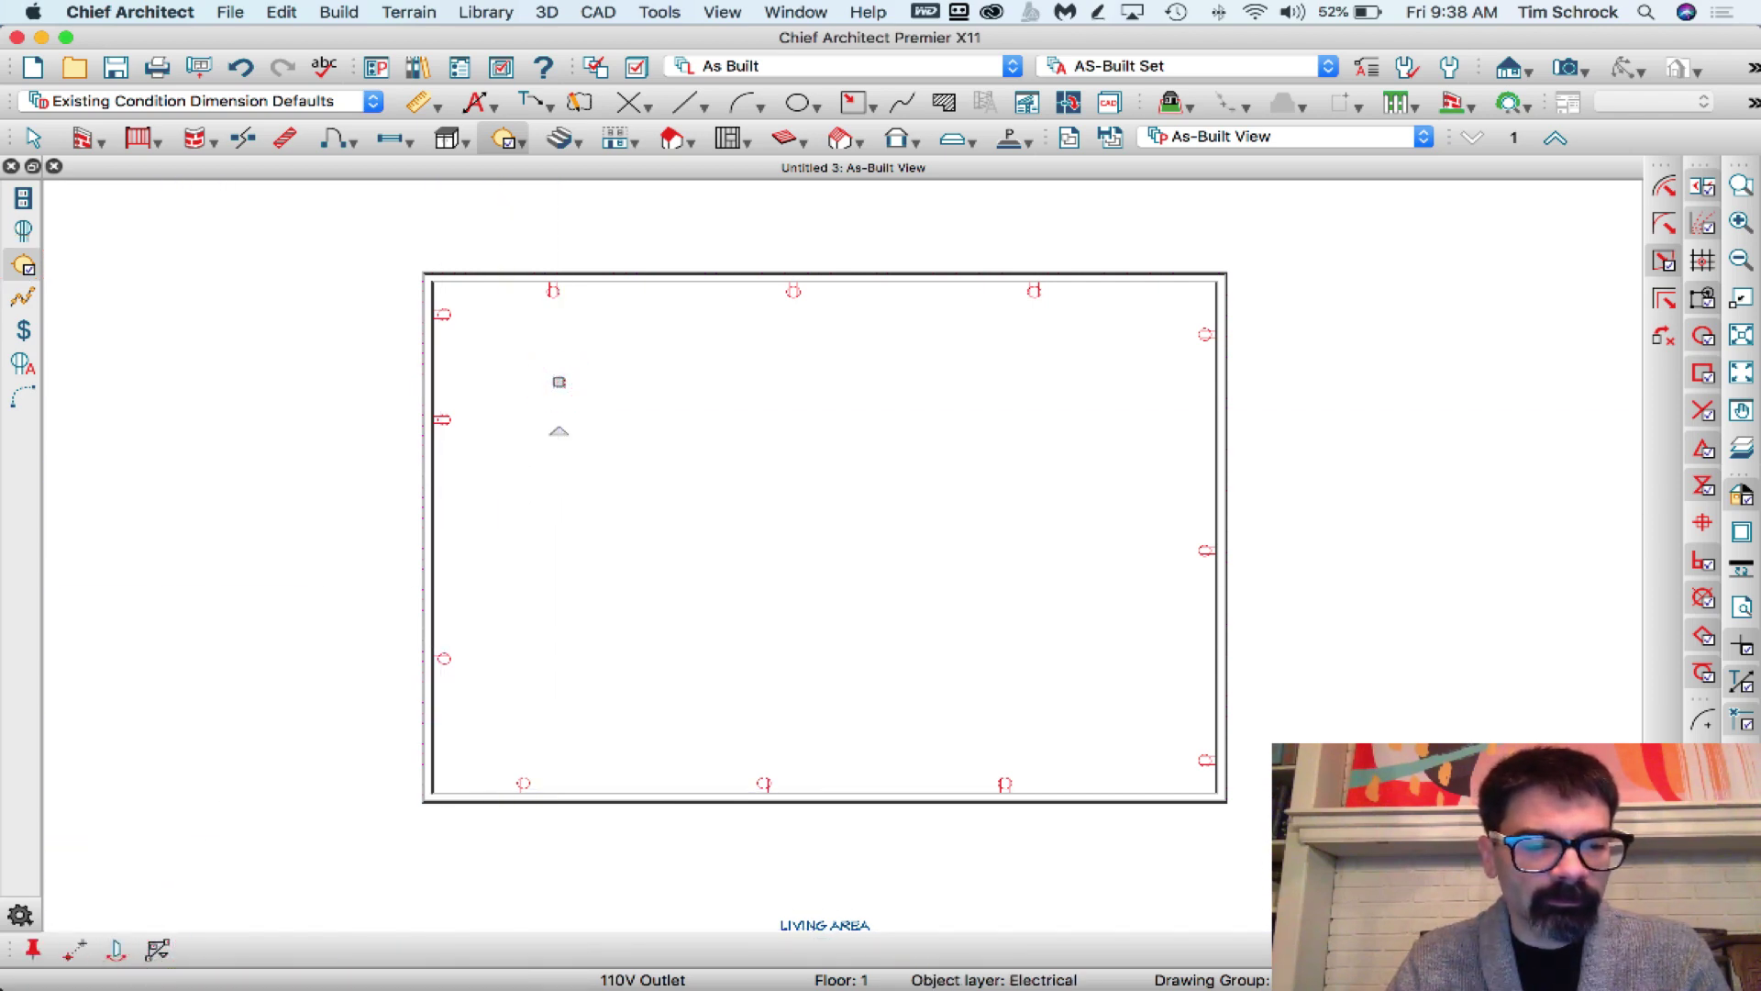
left_click_drag(558, 382, 554, 708)
left_click(157, 950)
- Copy the three-light column across the room into four evenly distributed columns
mouse_move(574, 569)
left_mouse_down()
mouse_move(539, 373)
mouse_move(571, 557)
left_mouse_up()
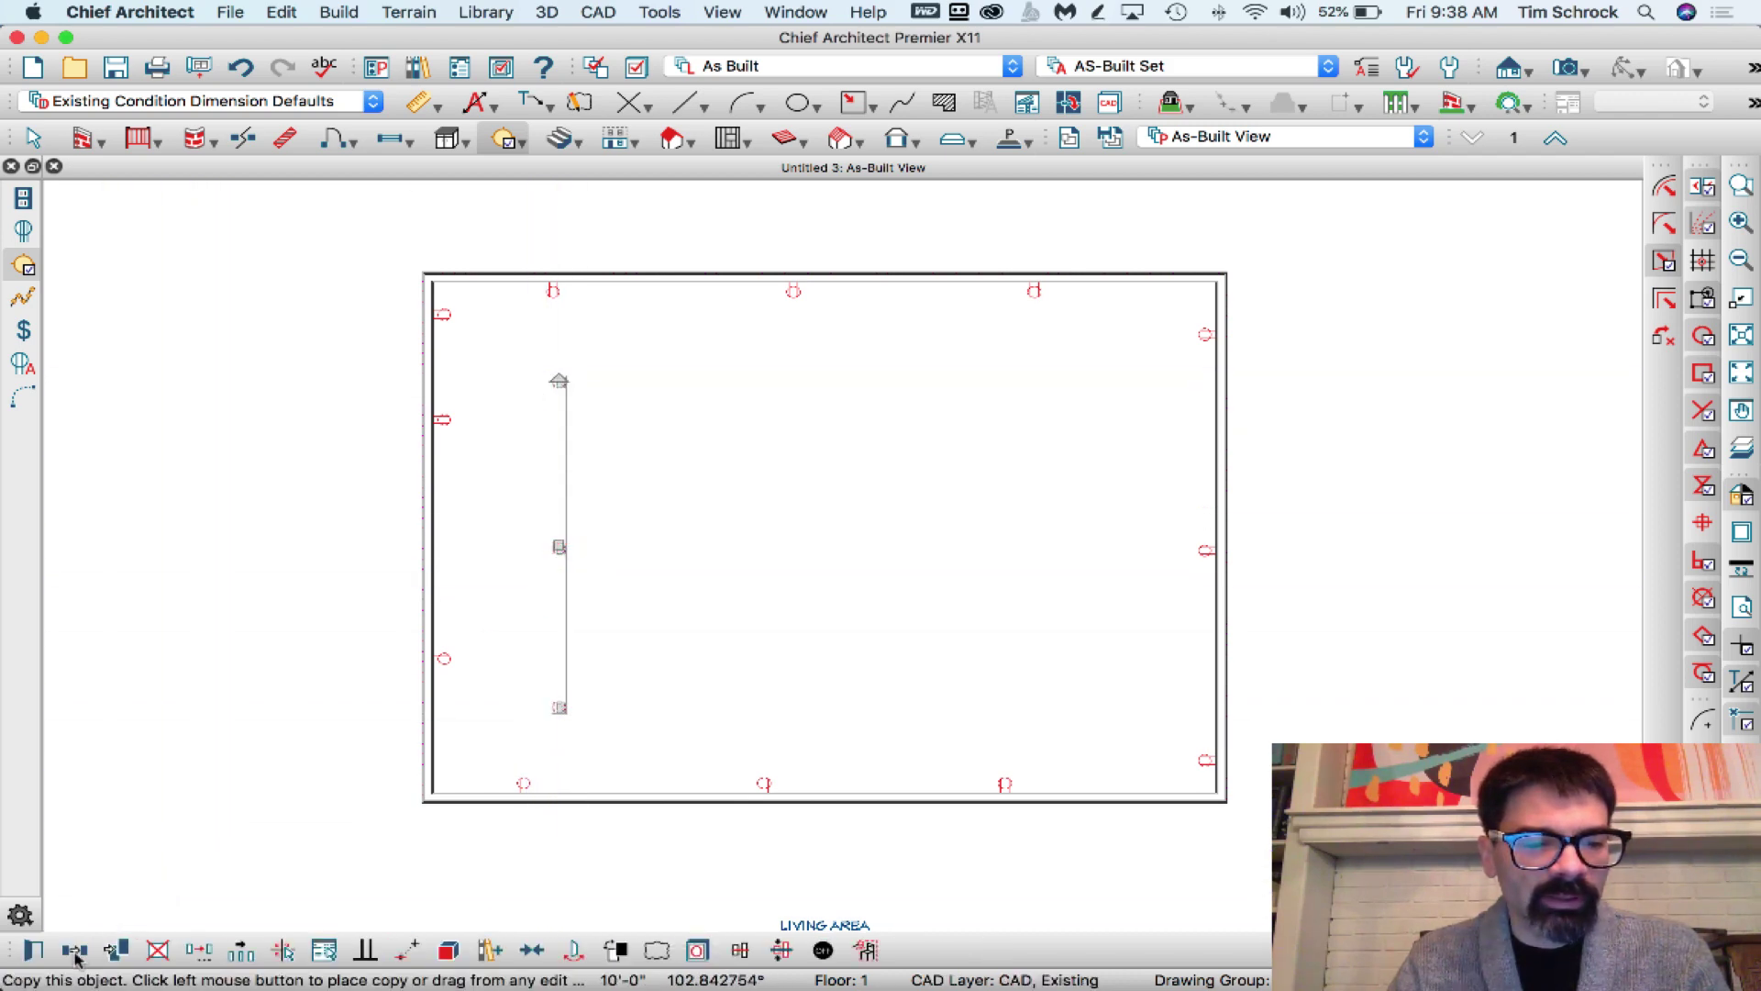
left_click(241, 951)
left_click(74, 950)
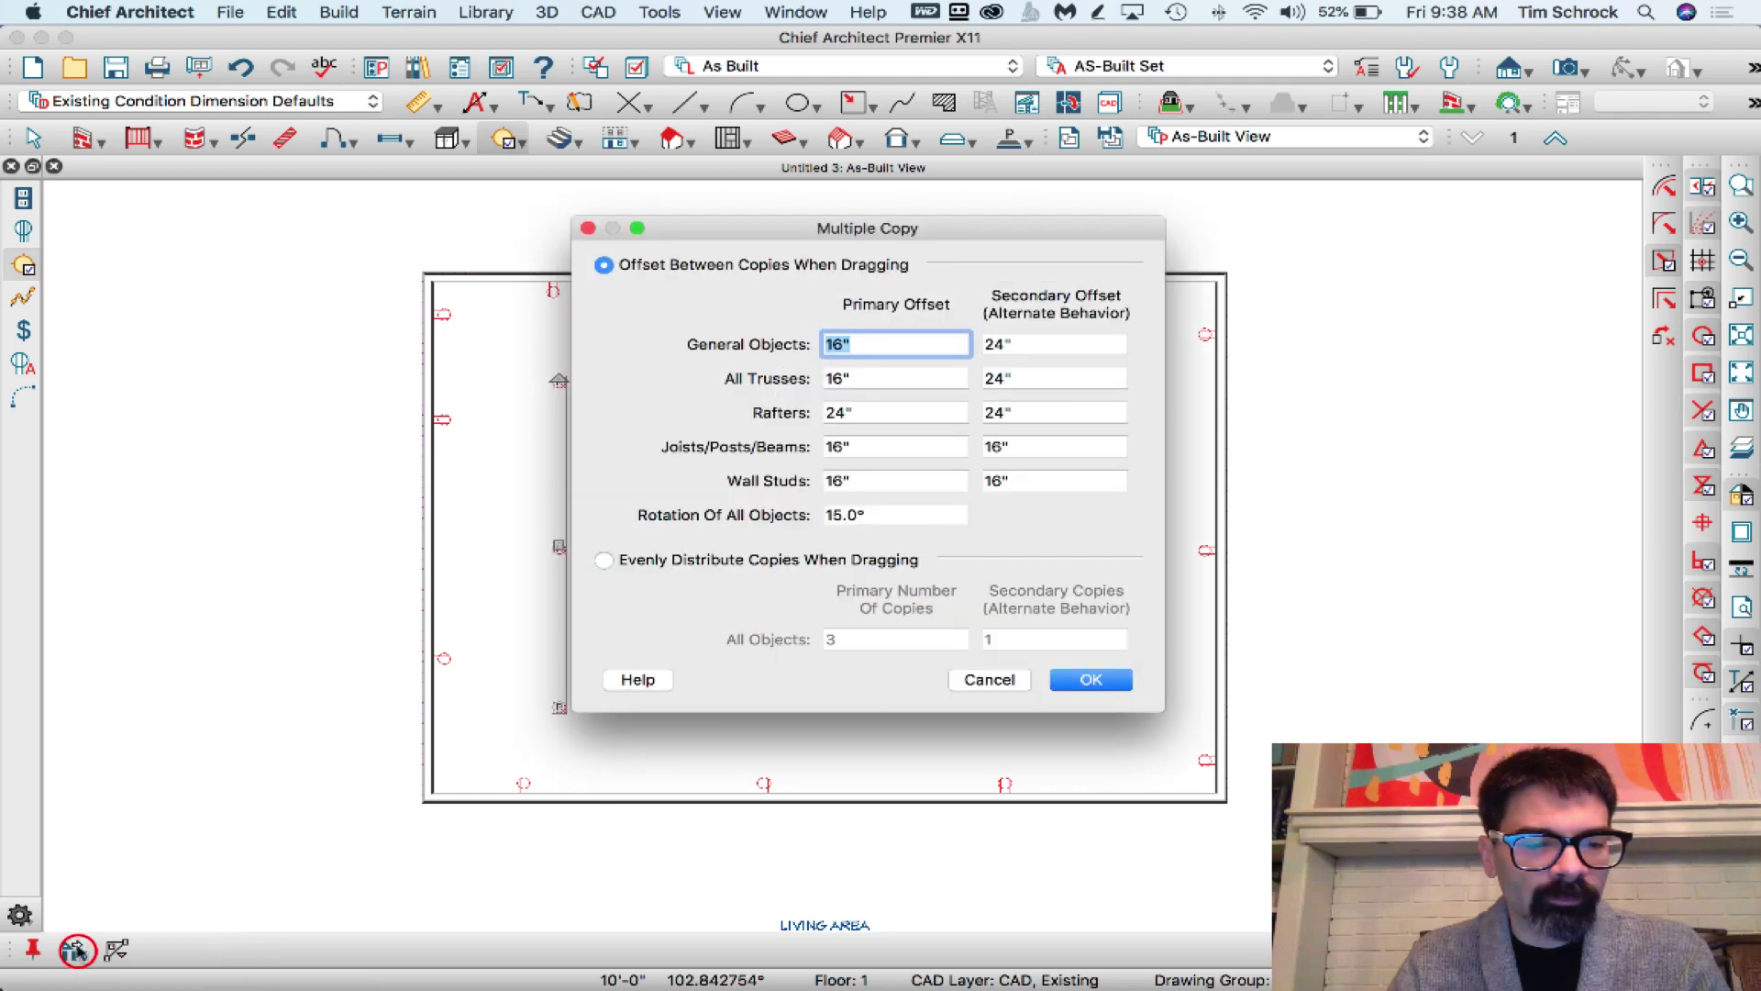
left_click(733, 559)
left_click(1090, 679)
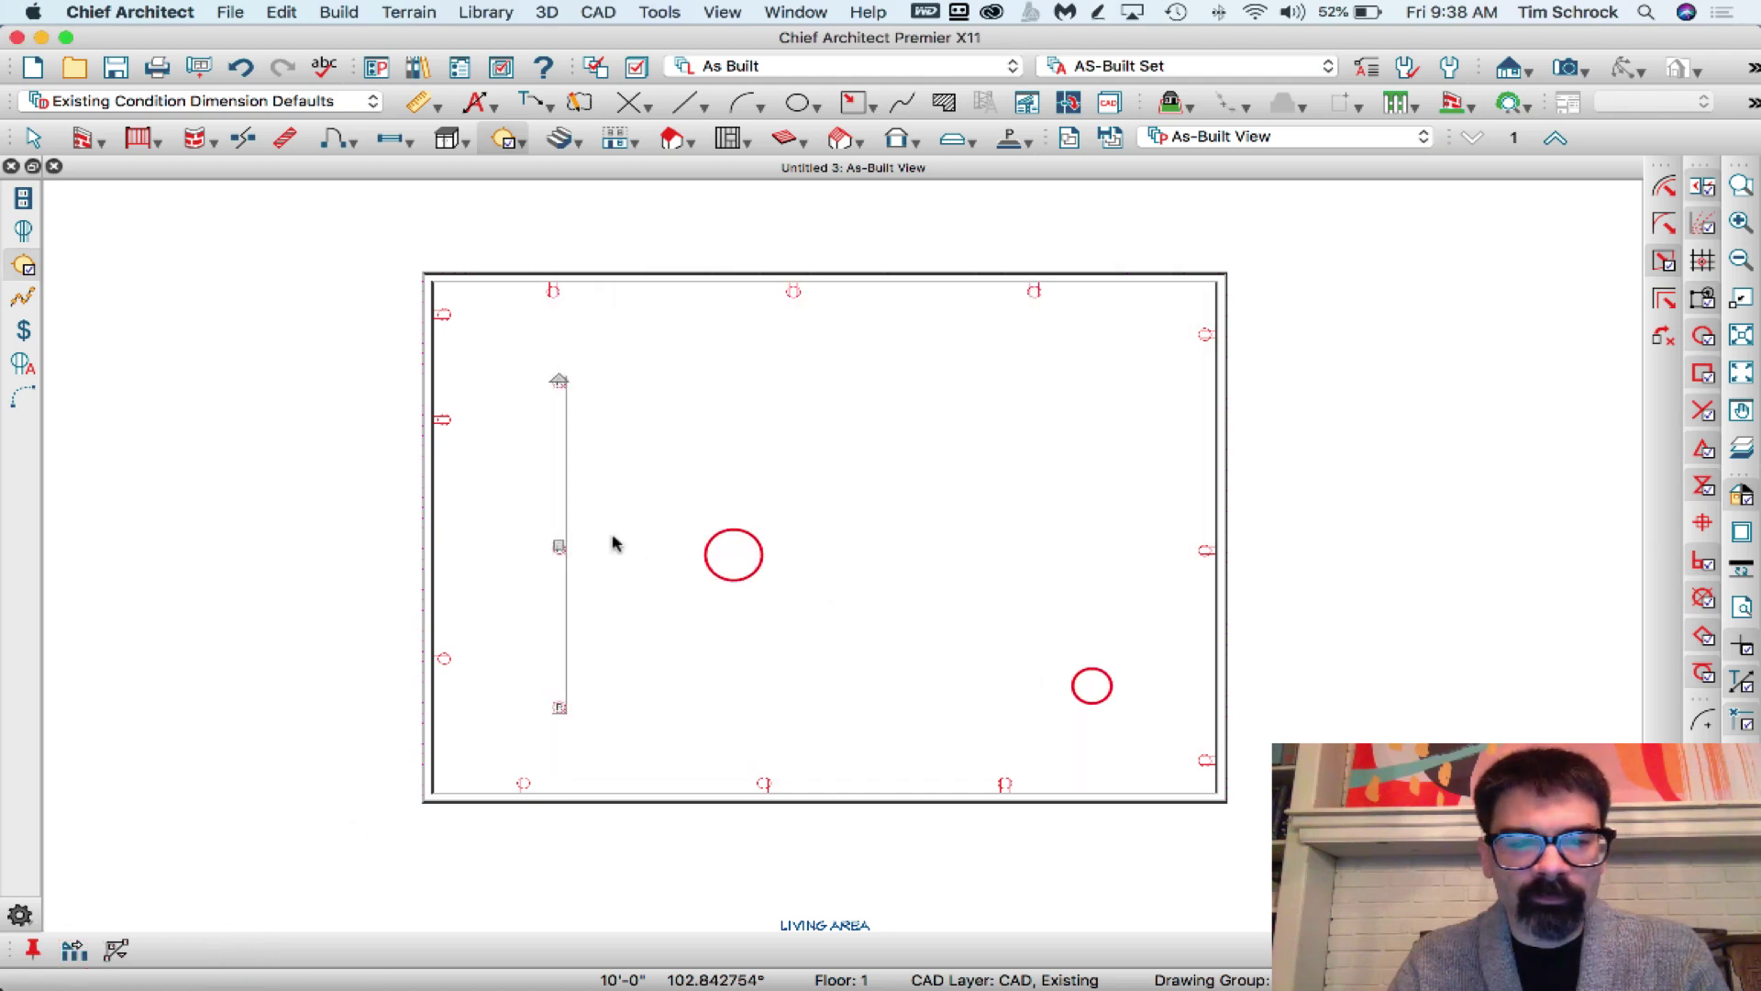
left_click_drag(559, 544, 1064, 555)
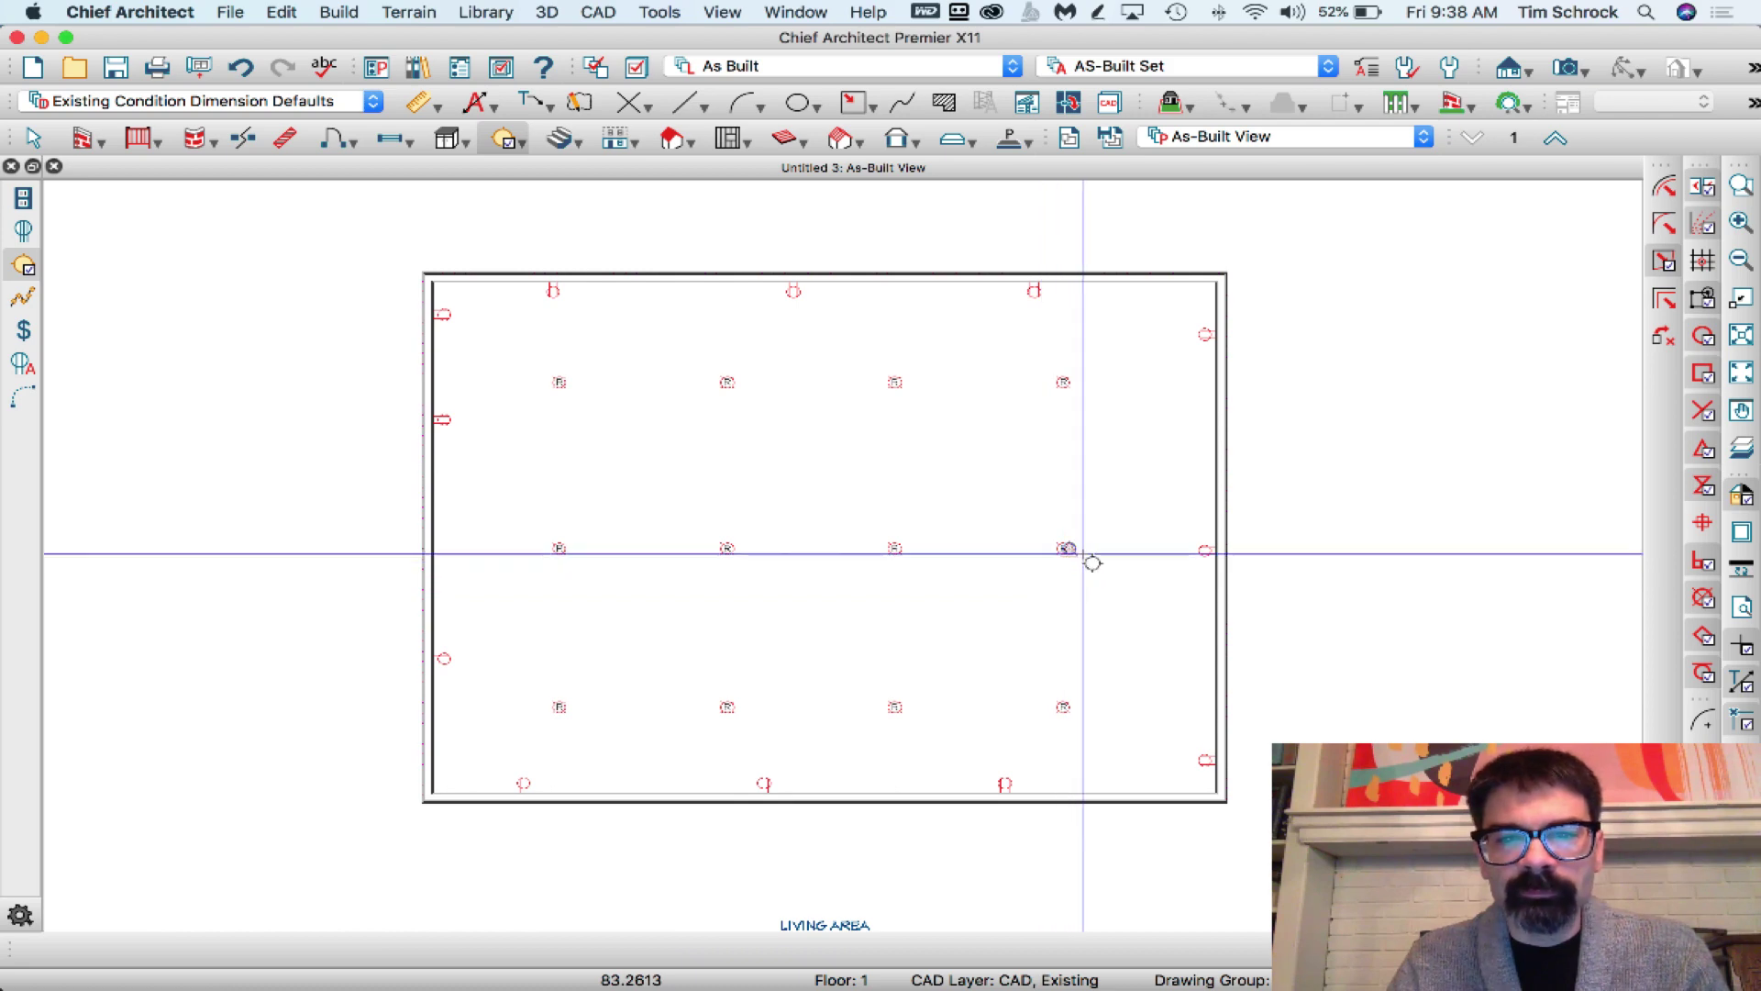
left_click(1187, 65)
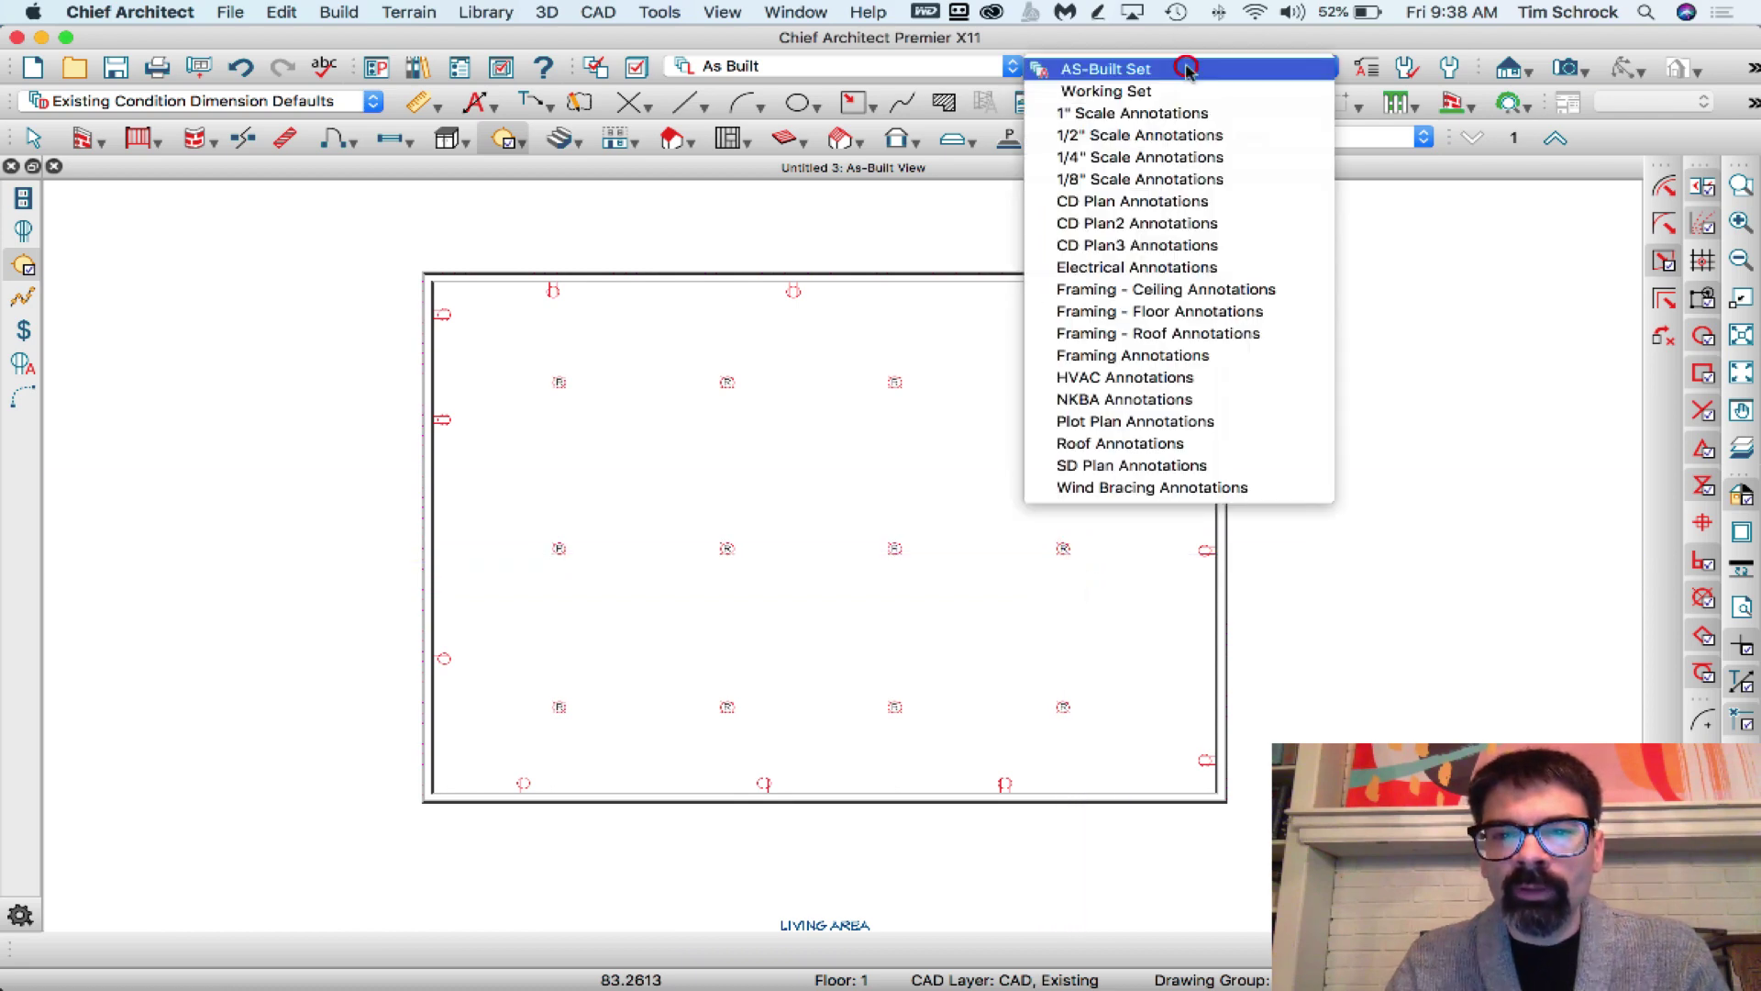
- Switch to the Electrical Annotations set and turn off display of the Electrical Outlets layer
left_click(1209, 267)
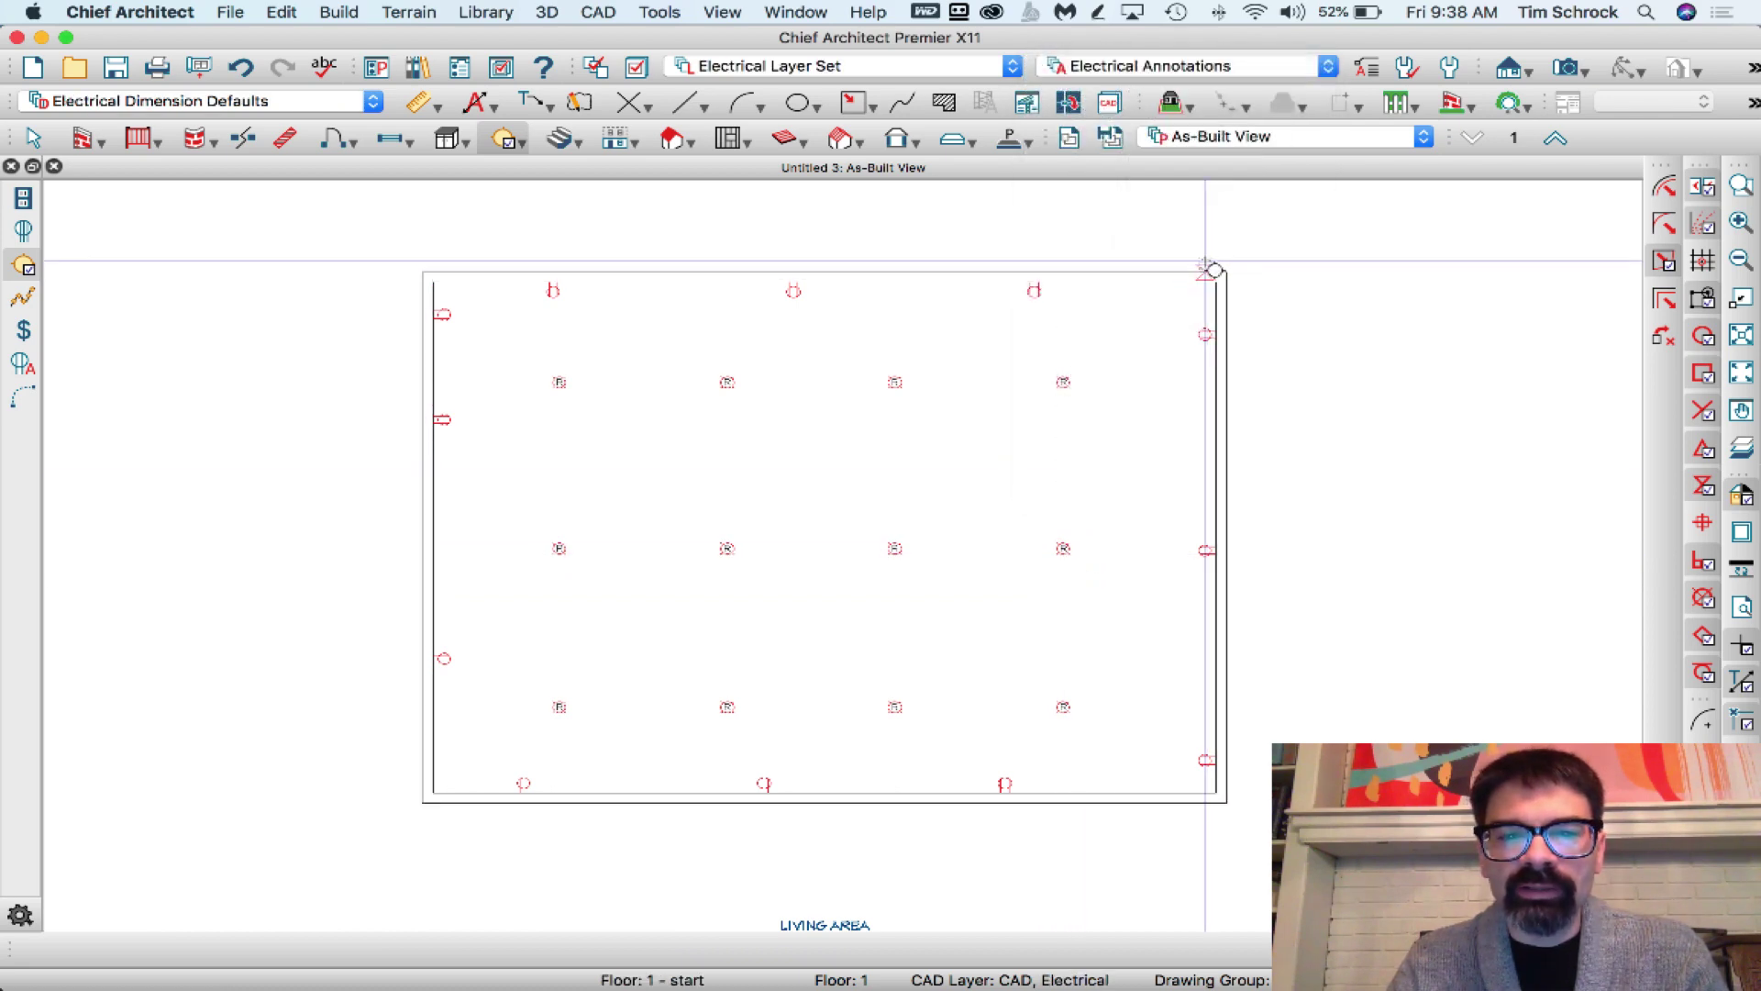
key("Escape")
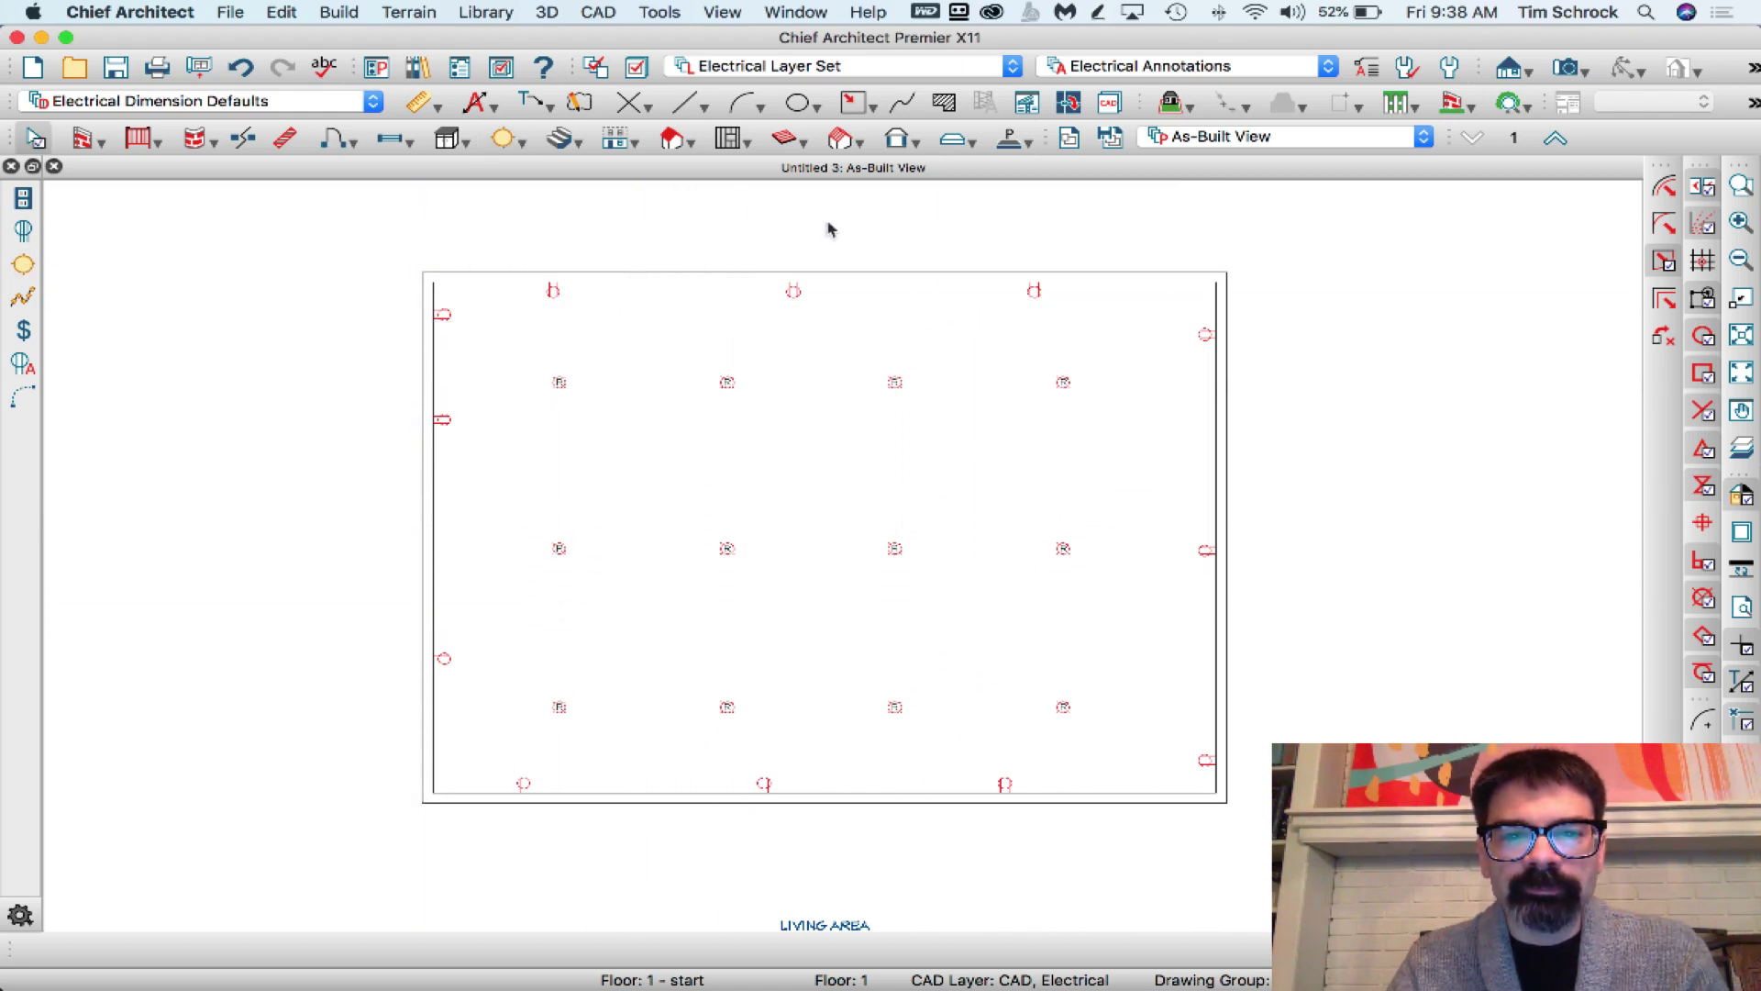
left_click(629, 102)
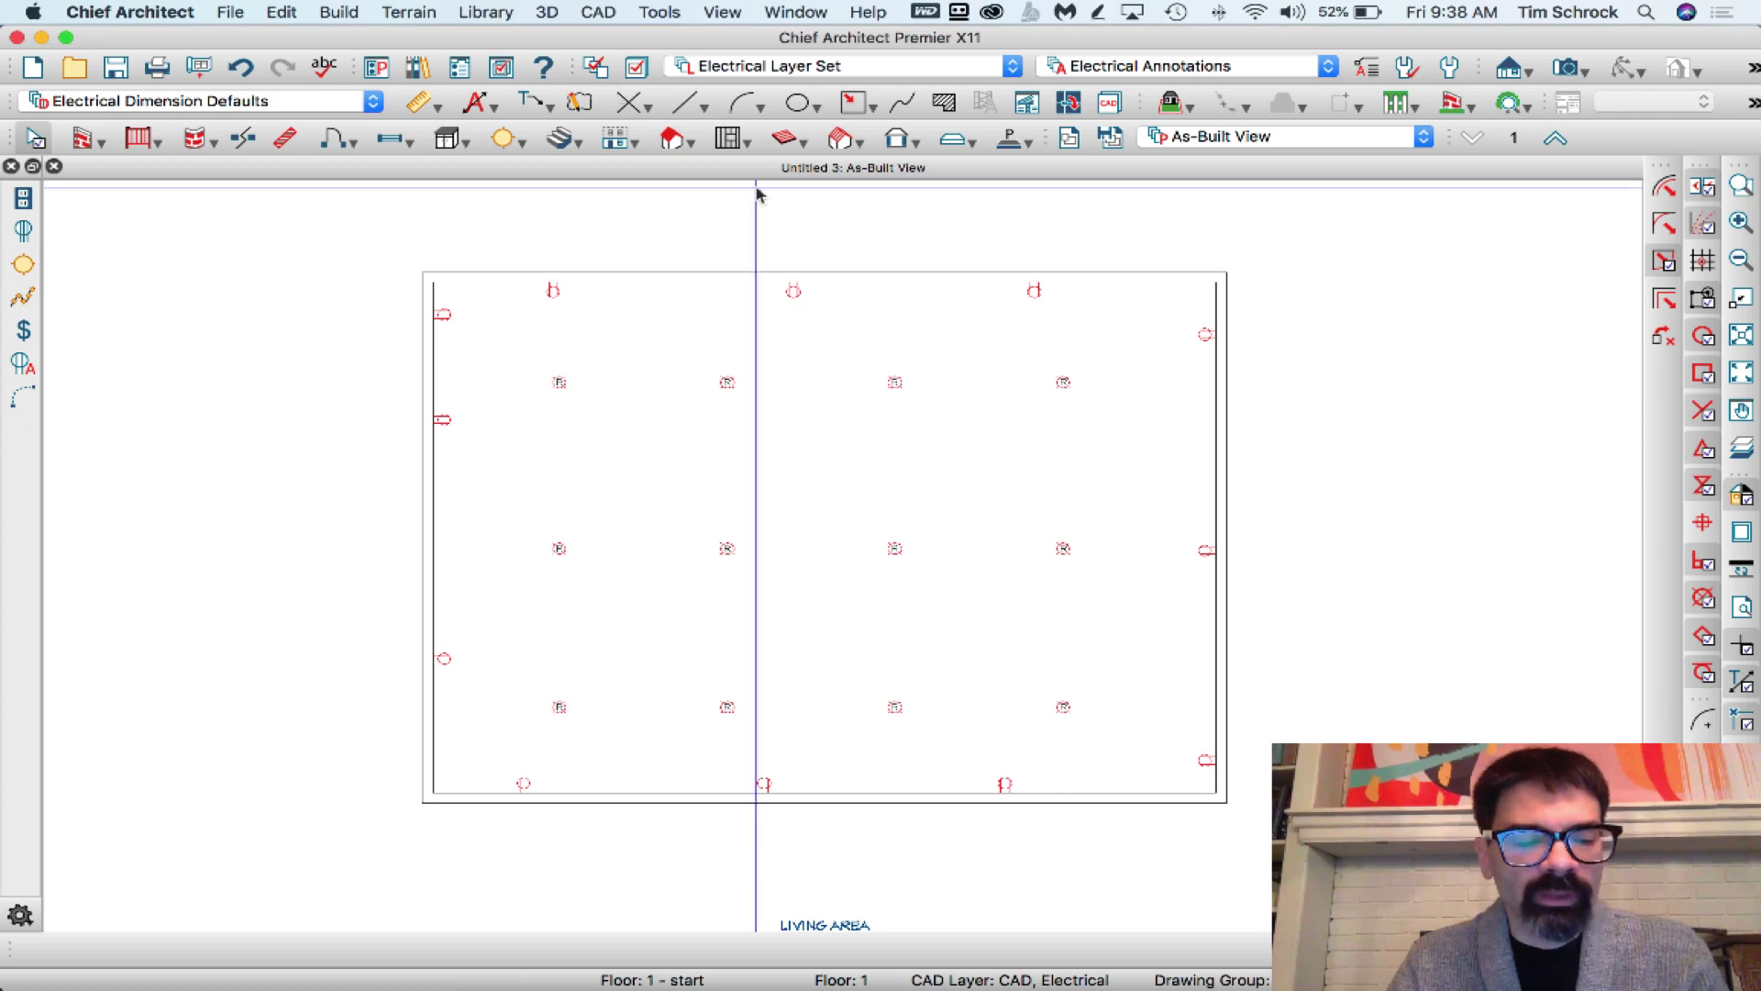
key("super+l")
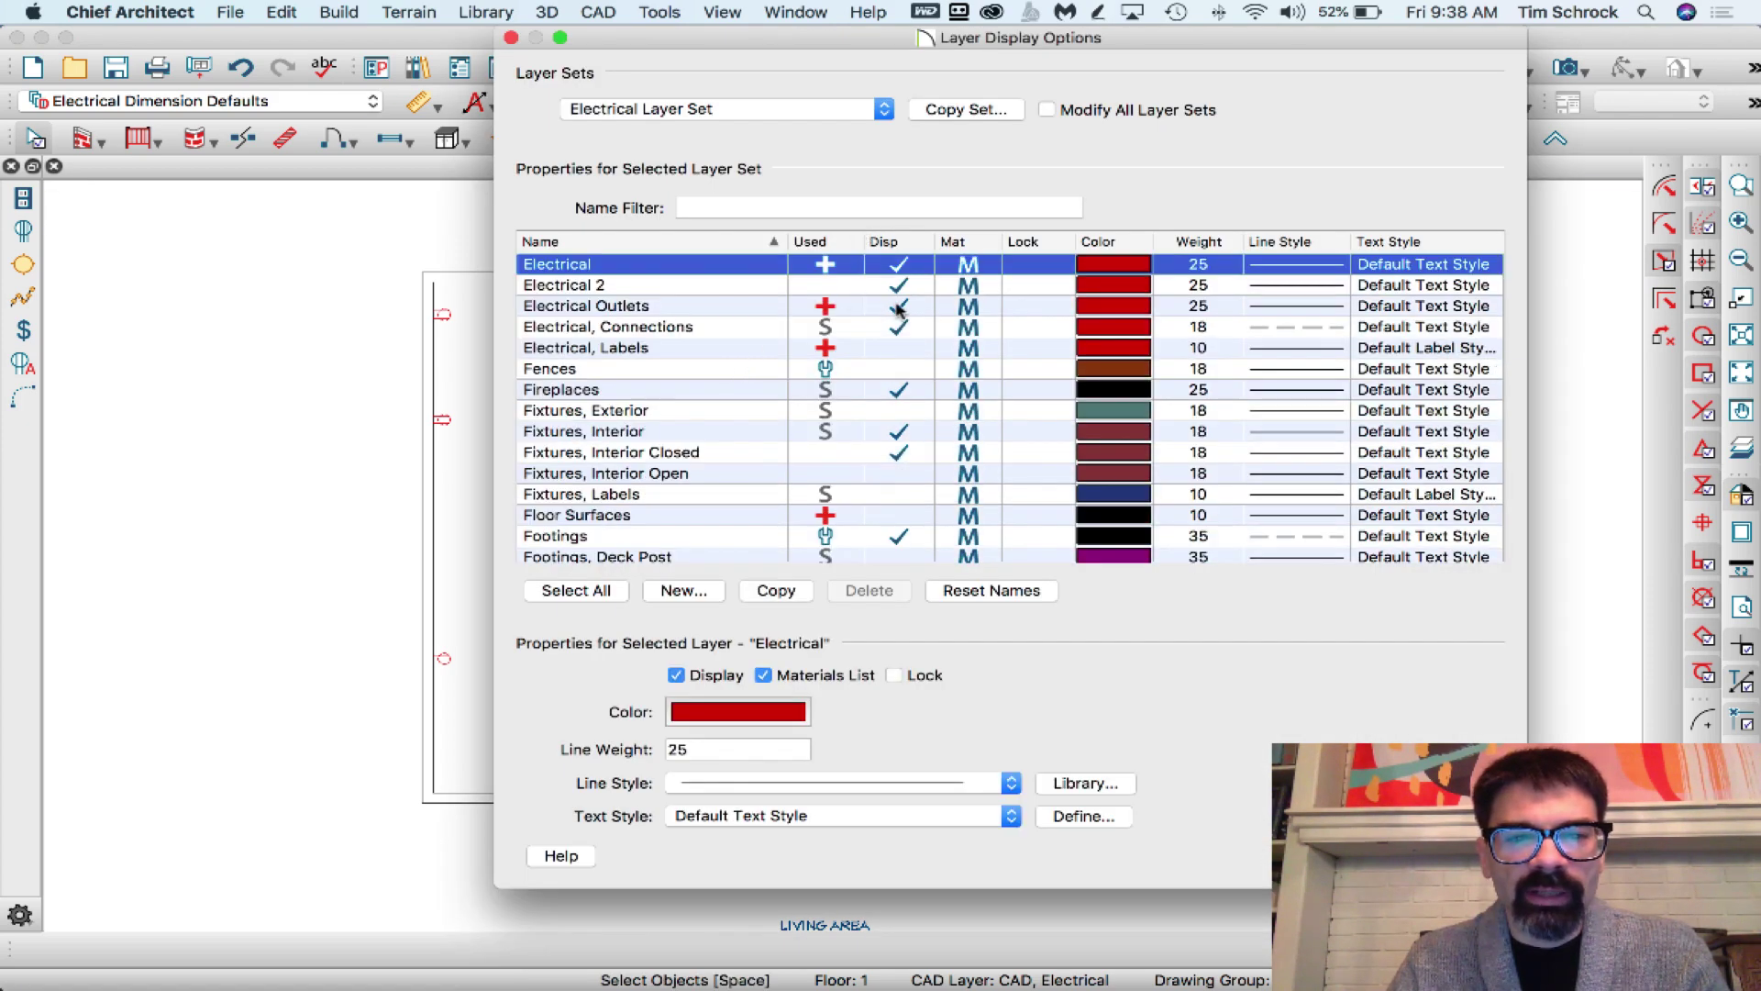
left_click(899, 310)
key("Return")
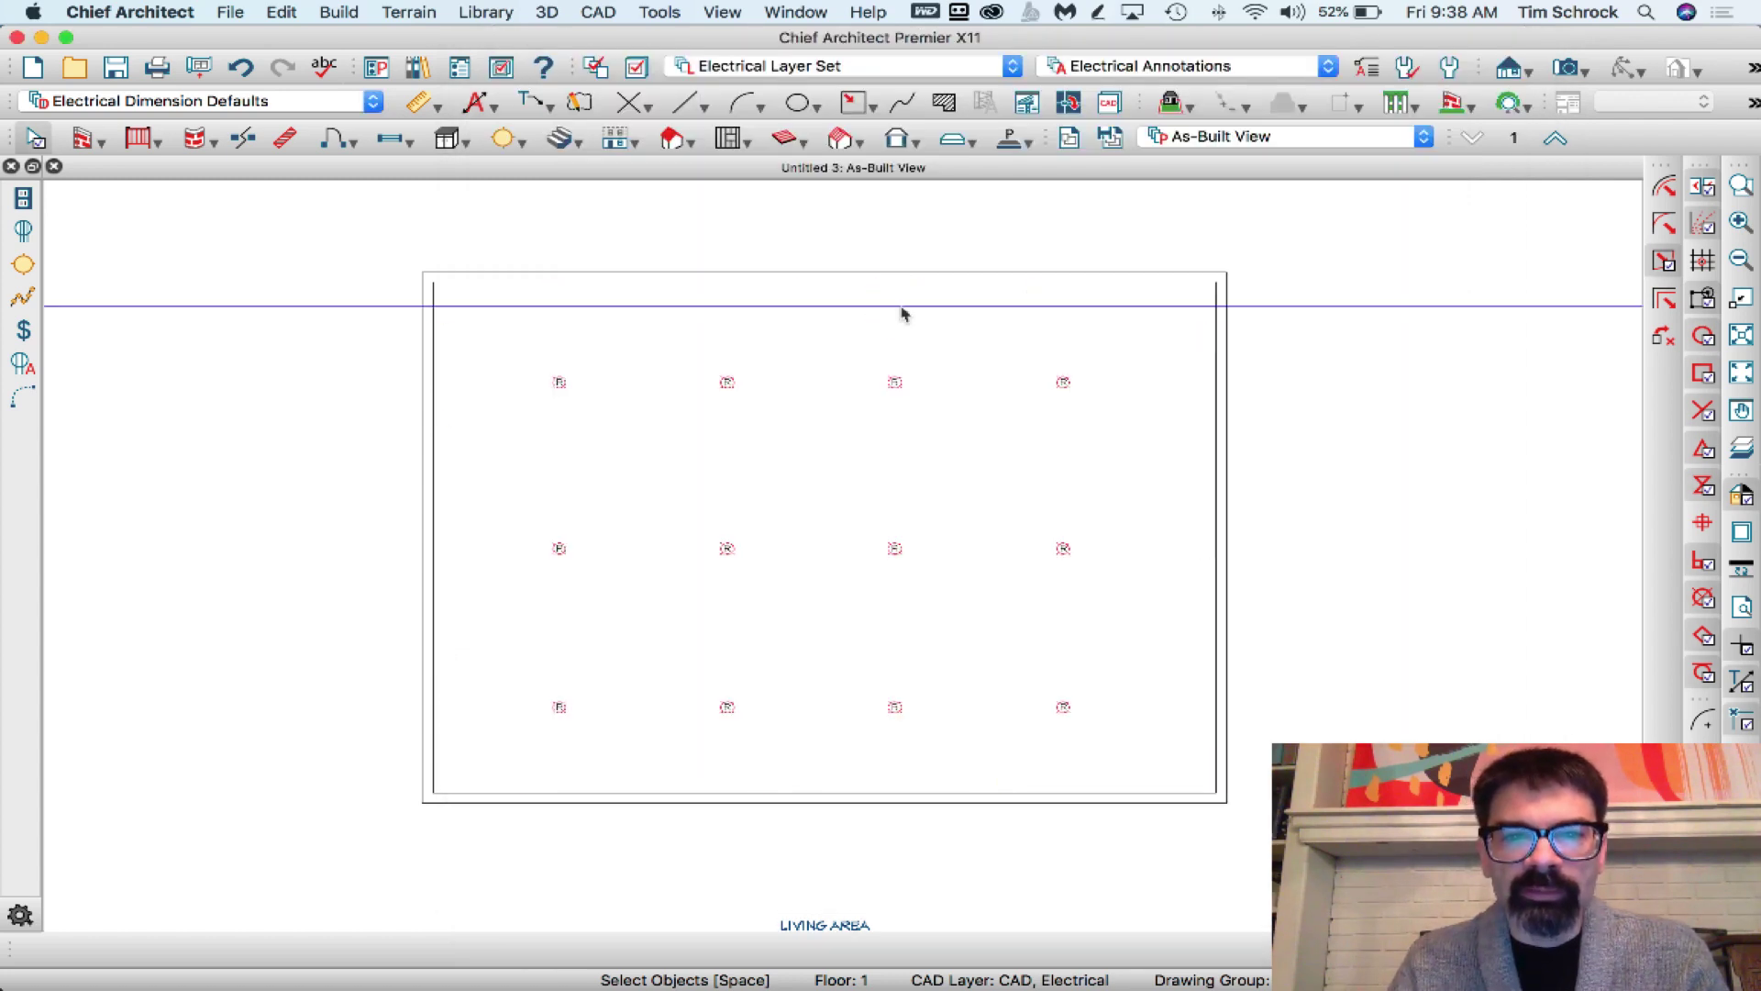
- Place wall switches on the left wall and low on the right wall
left_click(25, 334)
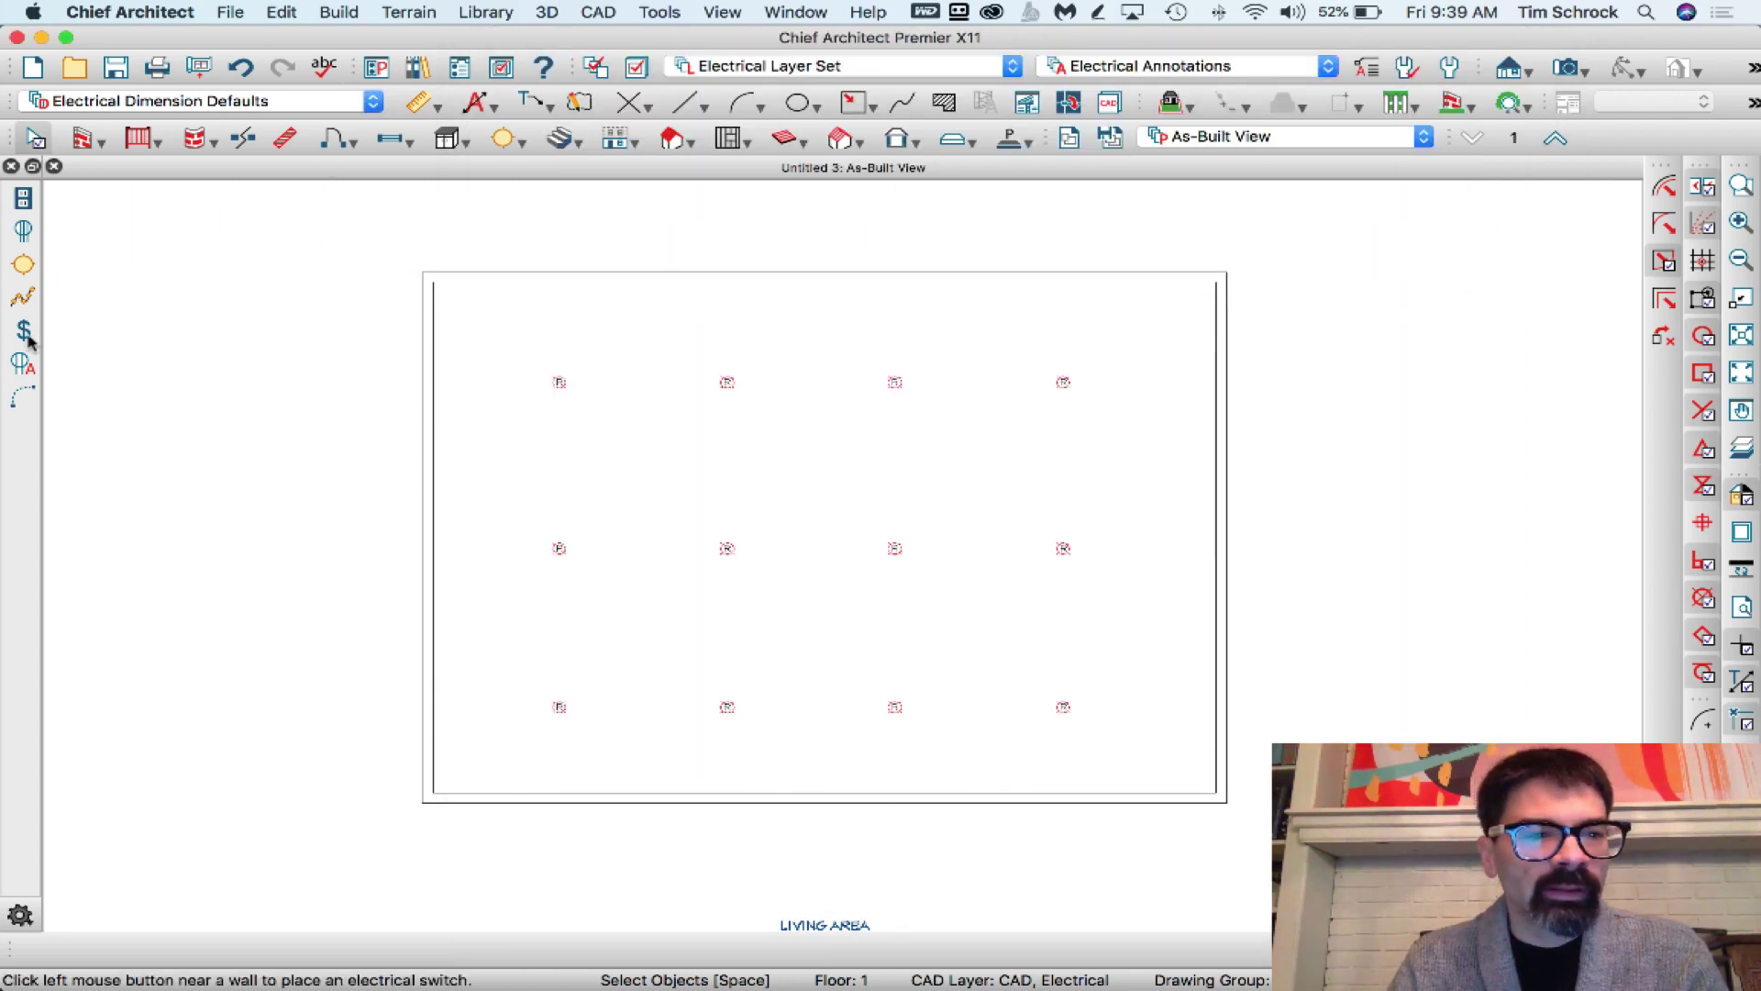
left_click(429, 349)
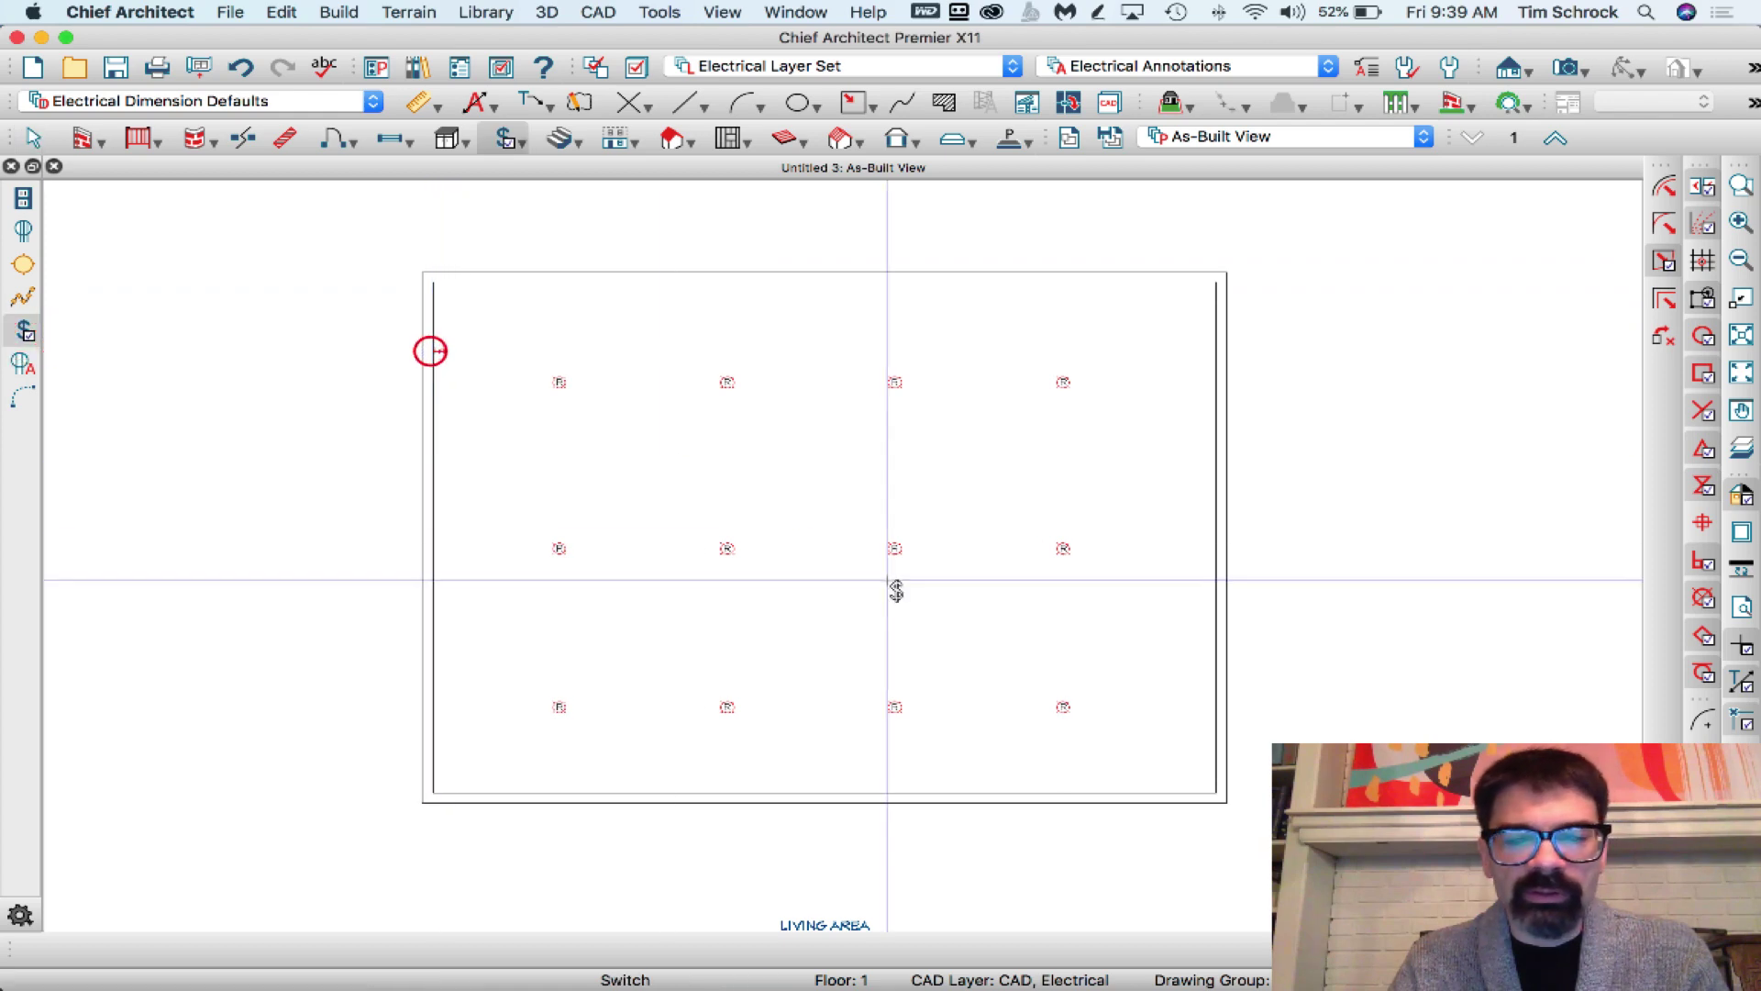
left_click(1213, 746)
- Wire the right-wall switch through all twelve ceiling lights, ending at the left-wall switch
left_click(25, 399)
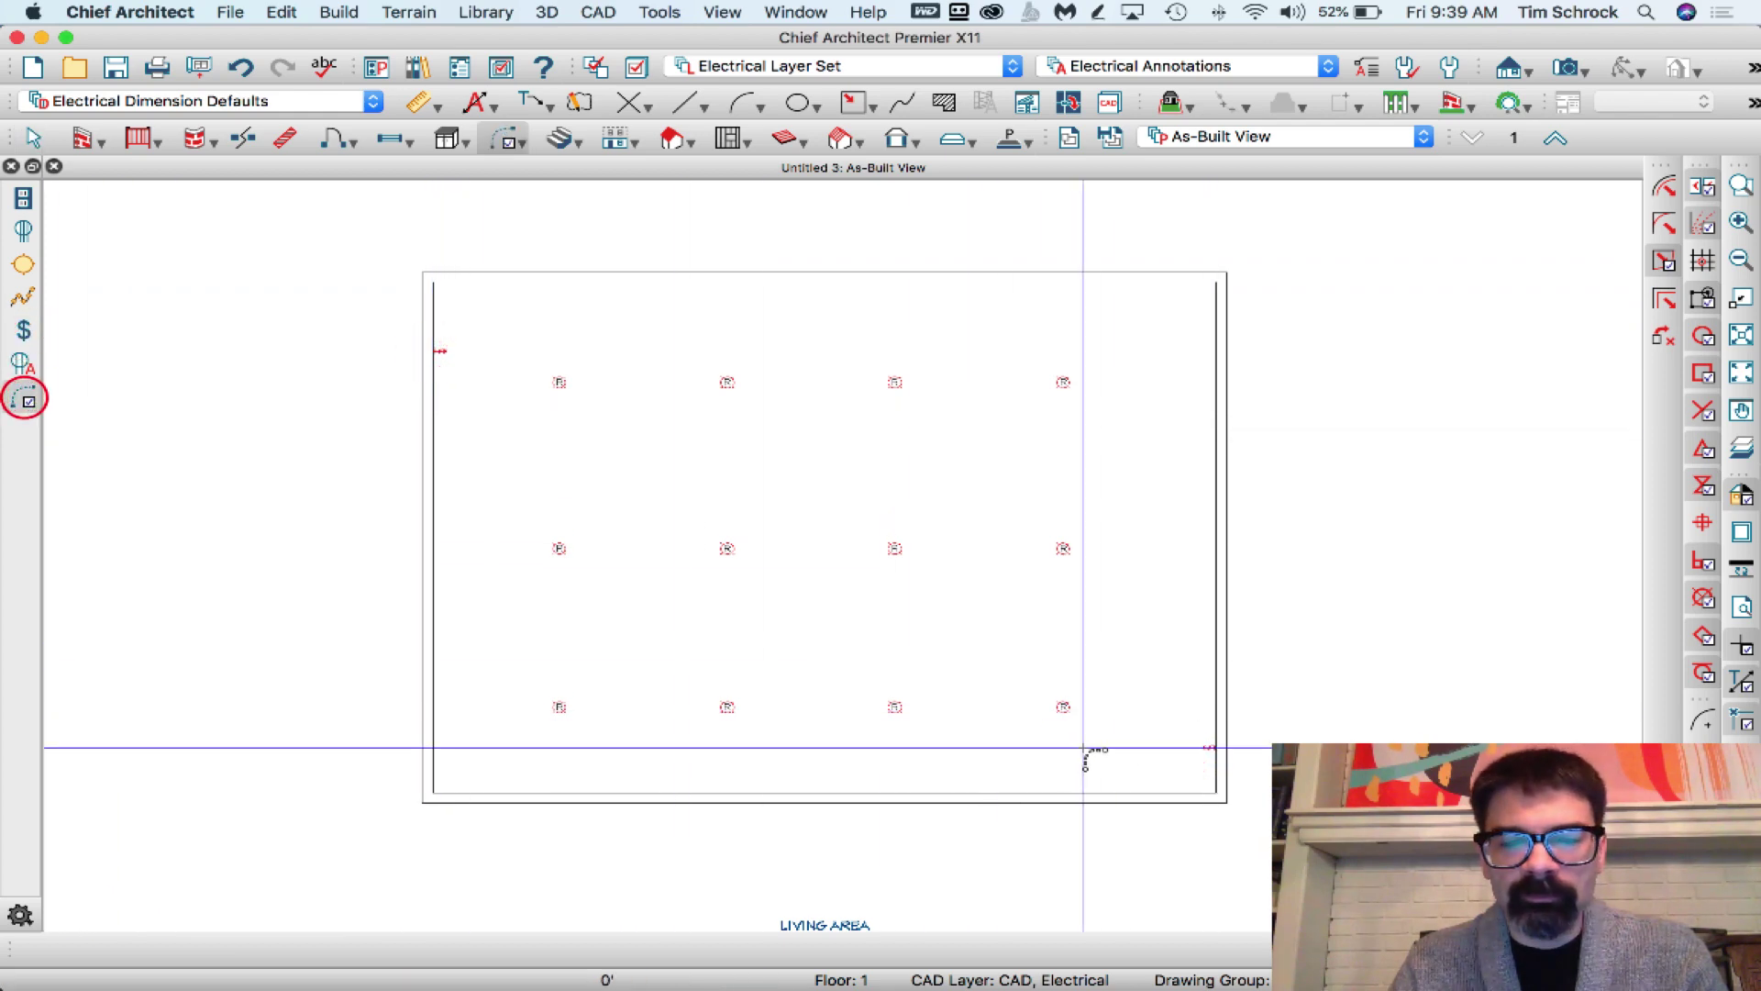
left_click(1205, 750)
left_click(1062, 707)
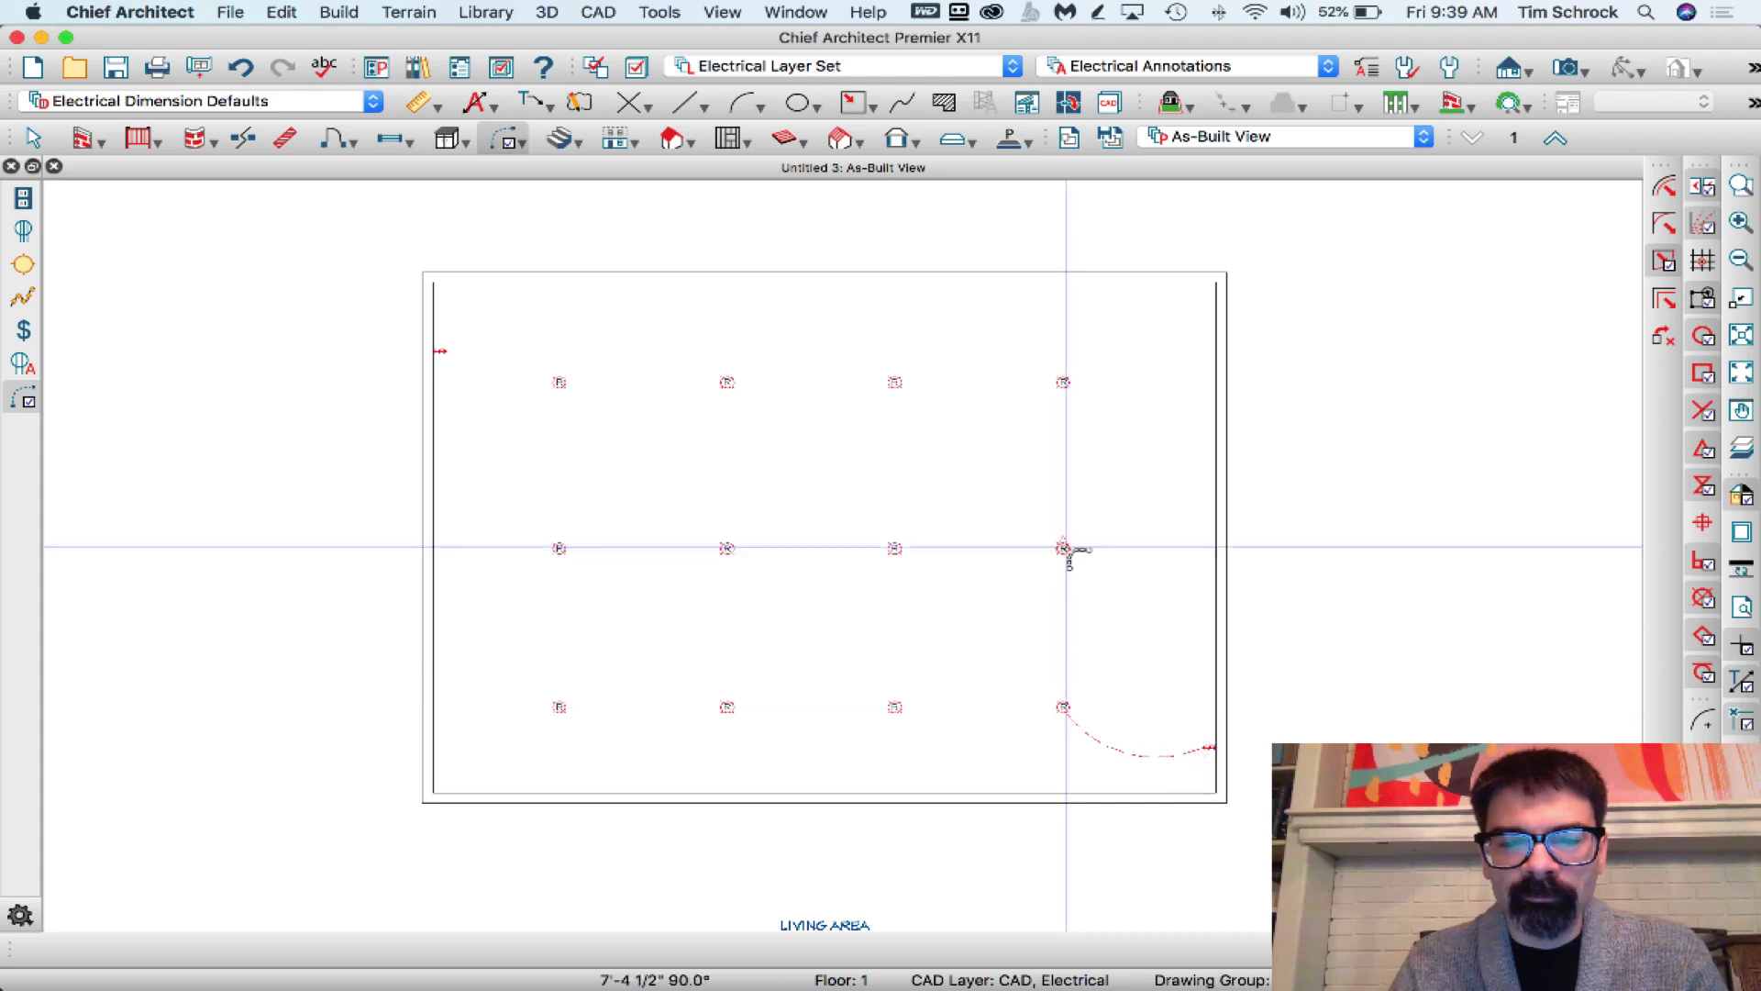
left_click(1062, 545)
left_click(1062, 381)
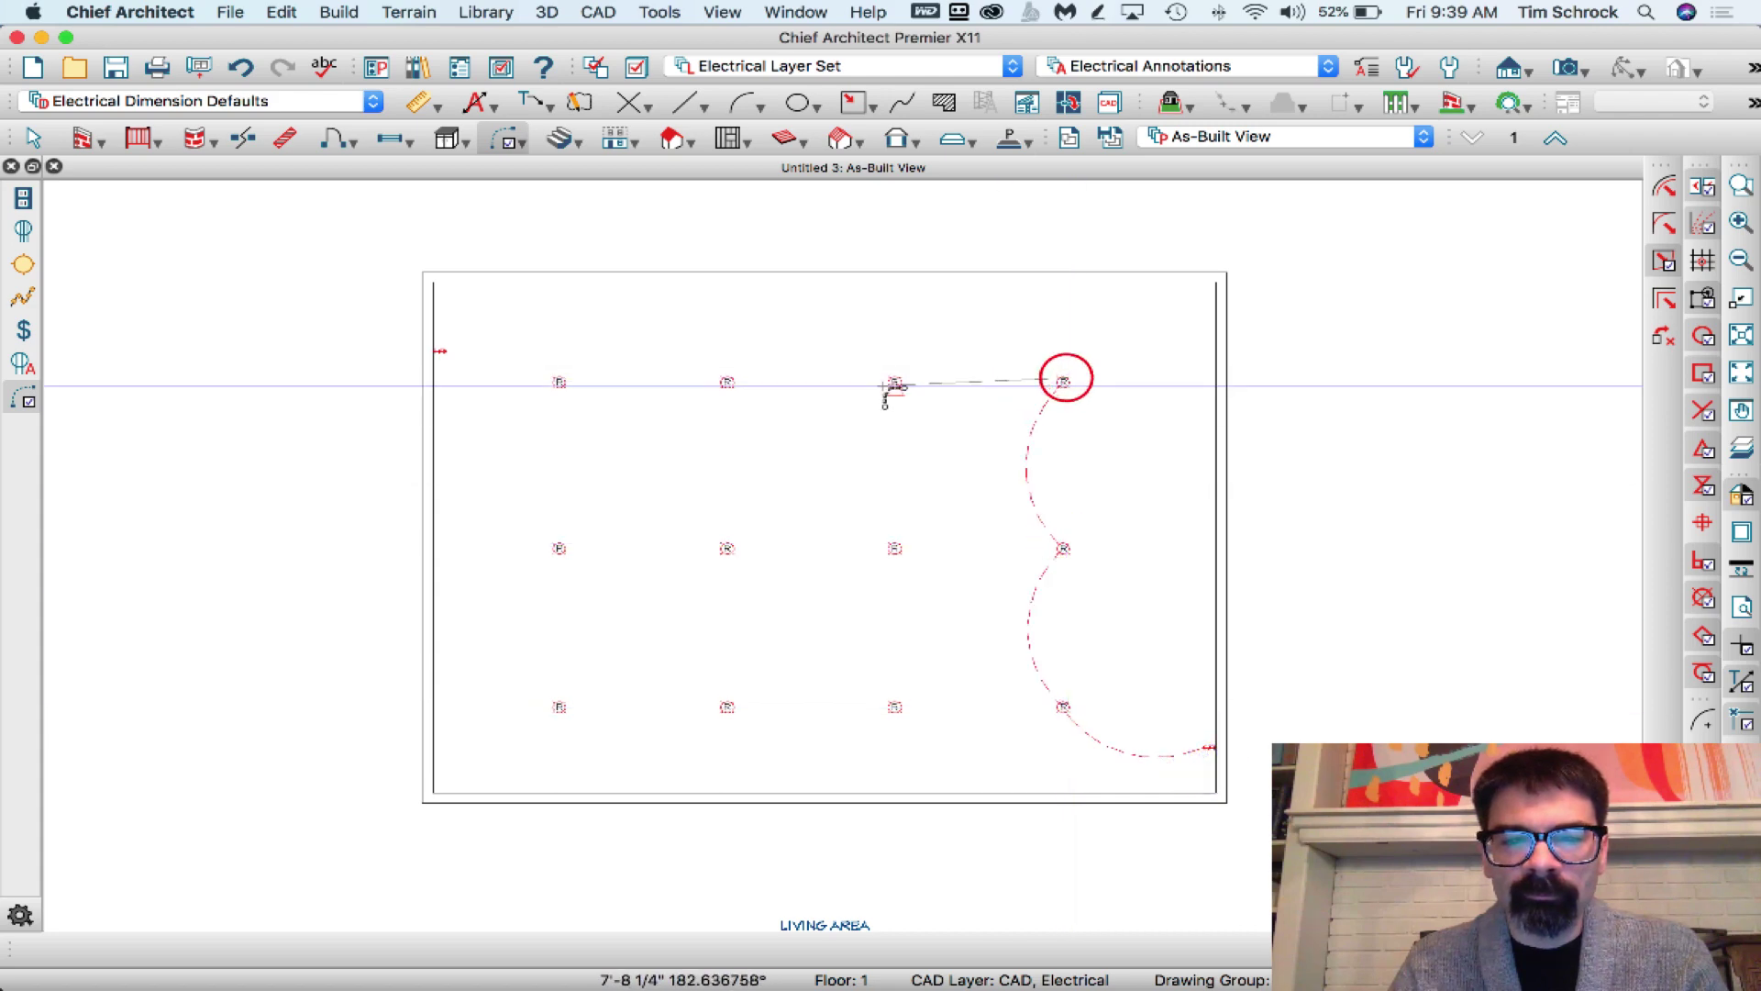
left_click(894, 382)
left_click(895, 547)
left_click(896, 706)
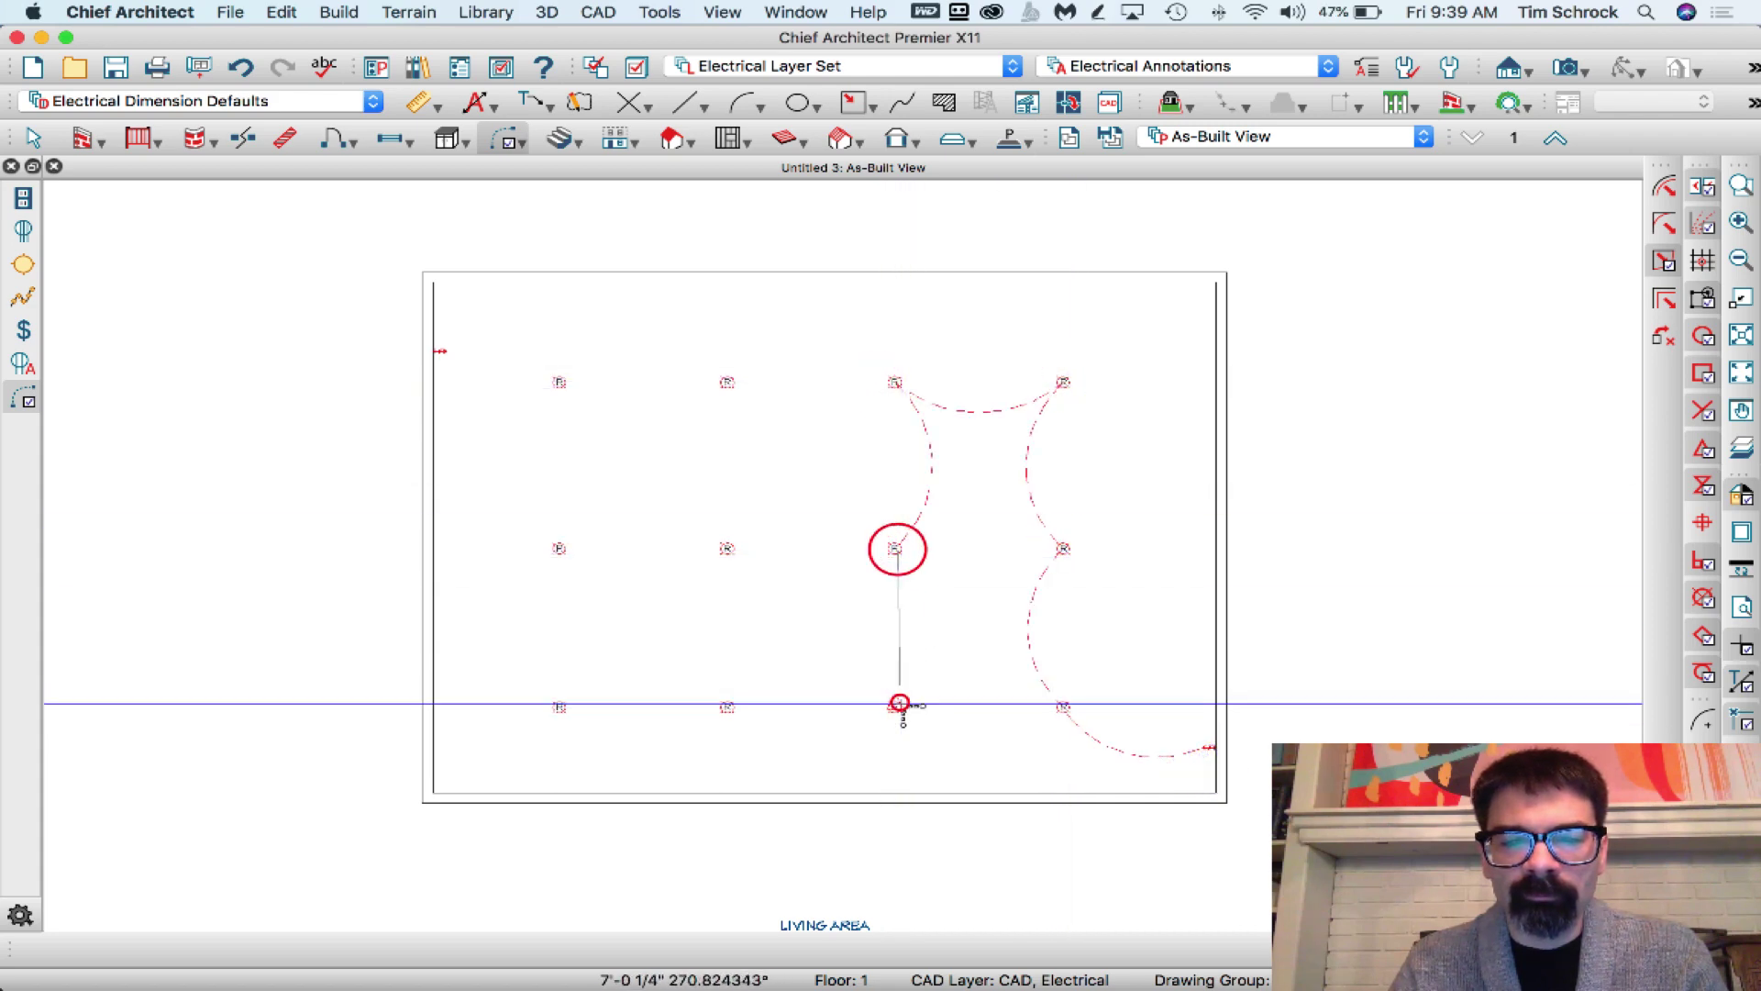
left_click(724, 709)
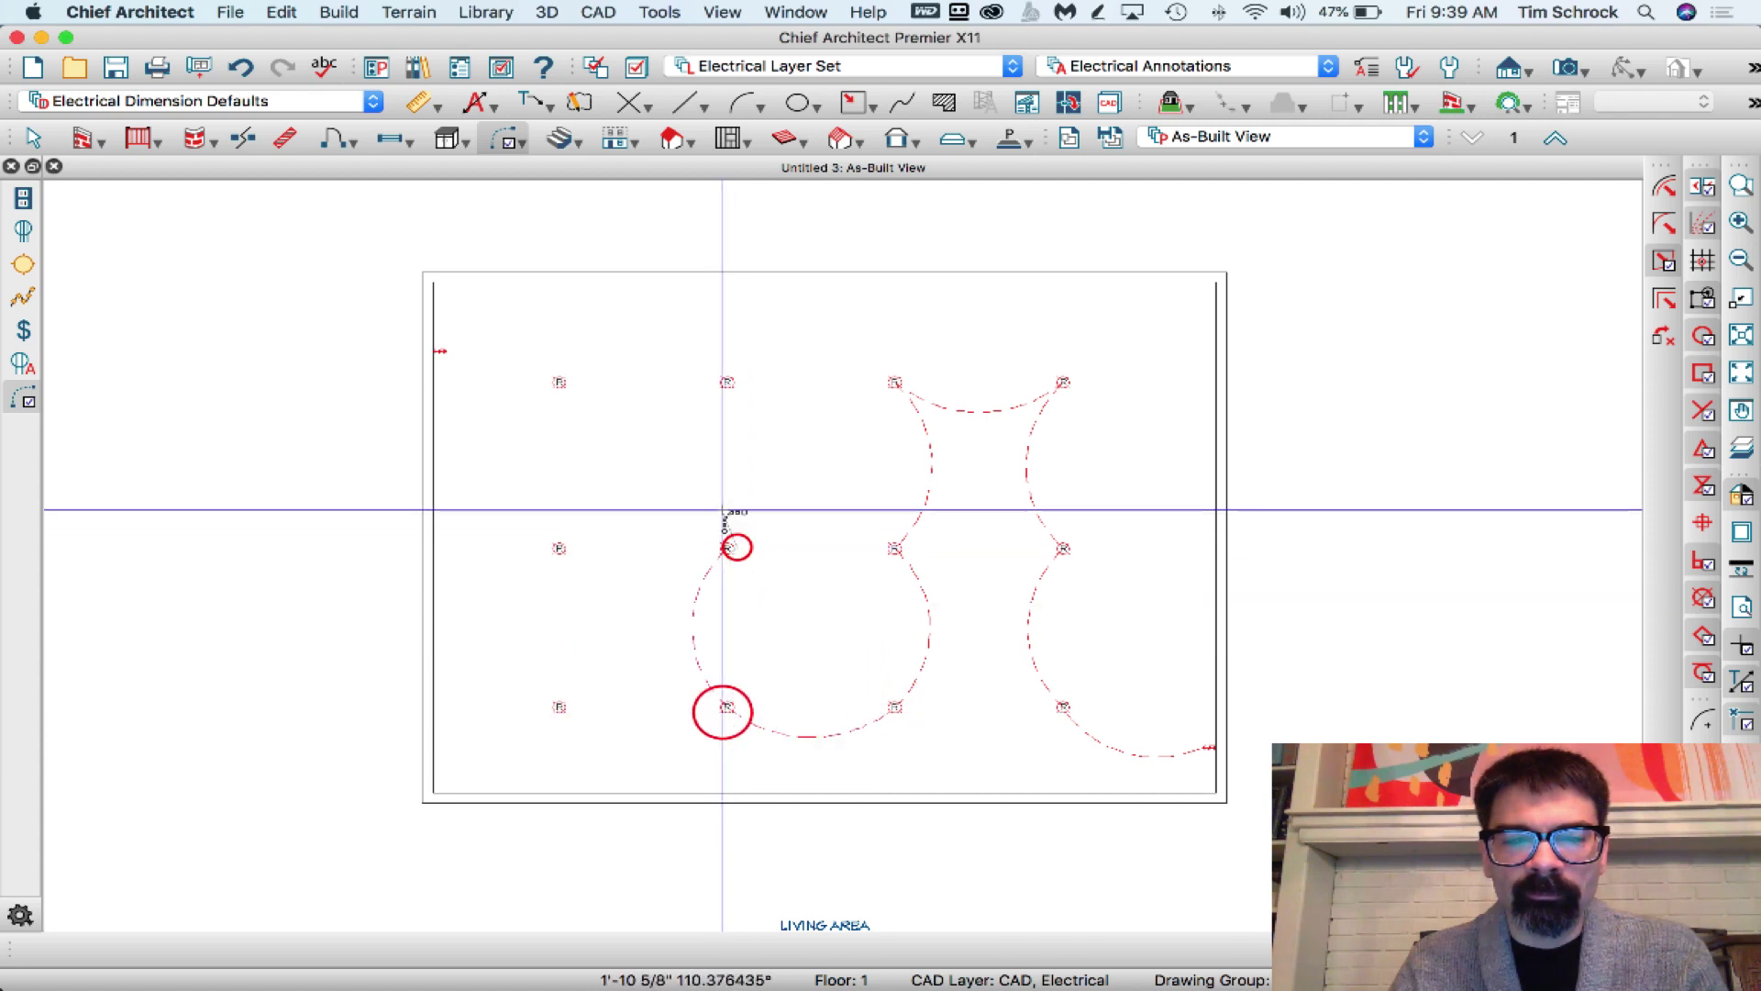
left_click(734, 547)
left_click(726, 382)
left_click(559, 381)
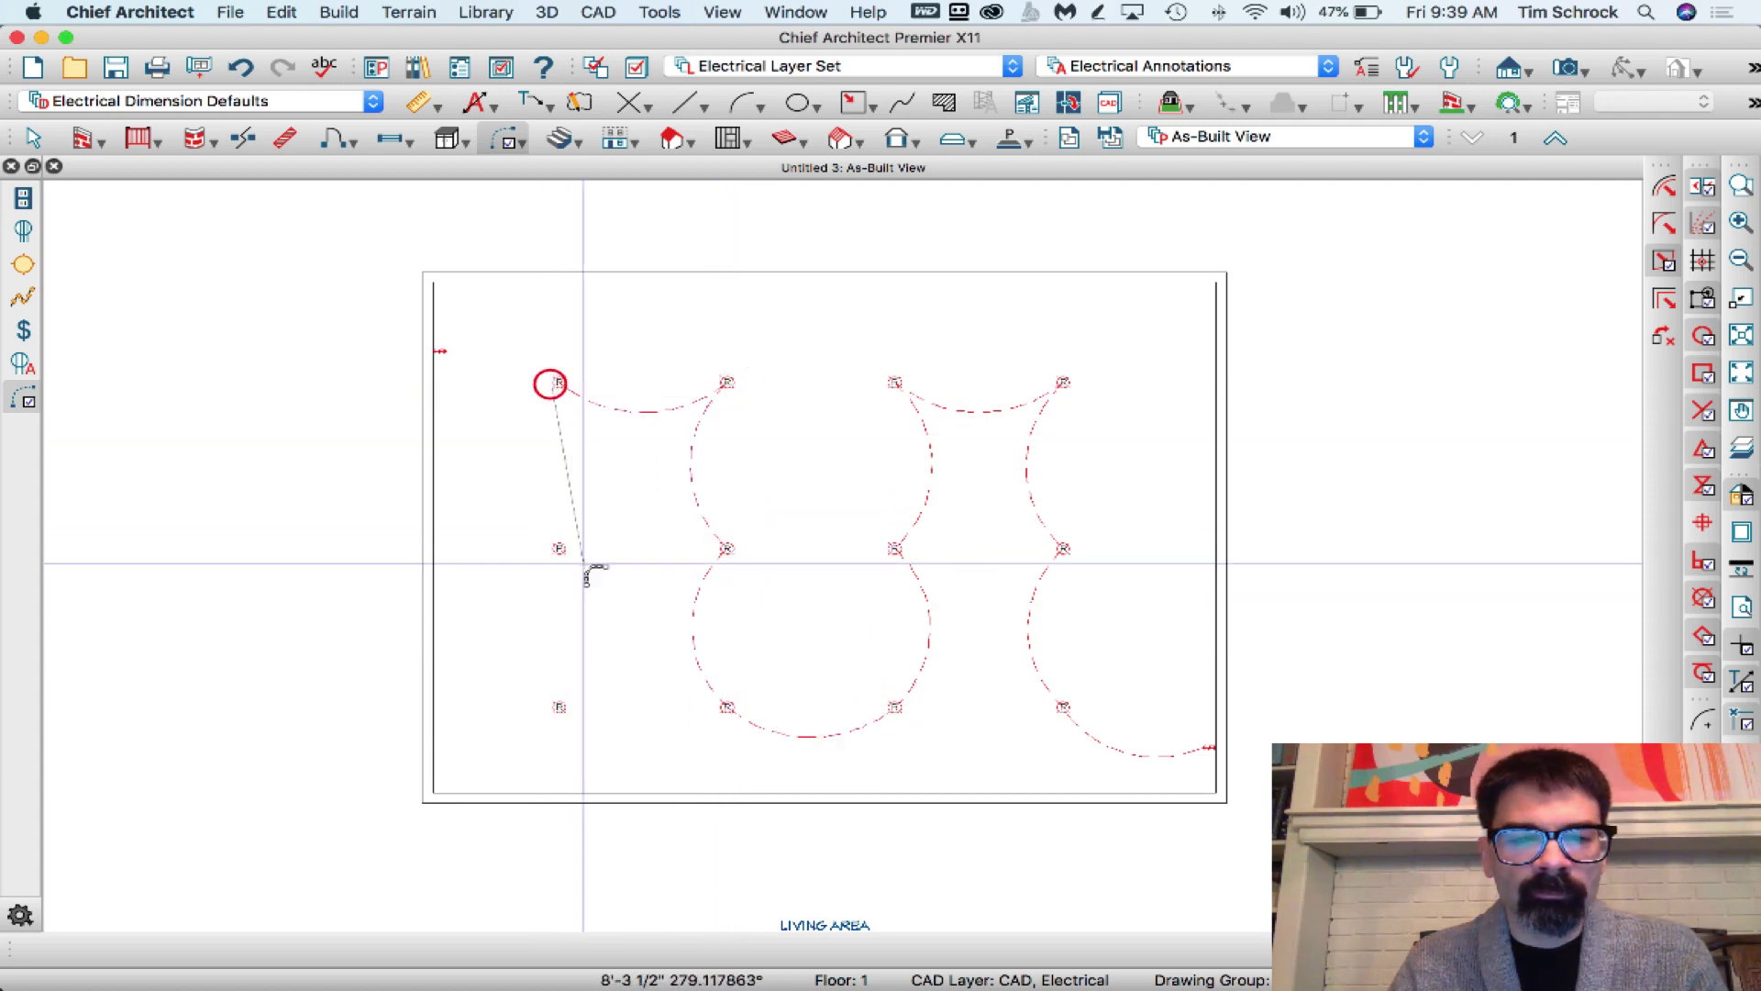
left_click(559, 549)
left_click(560, 706)
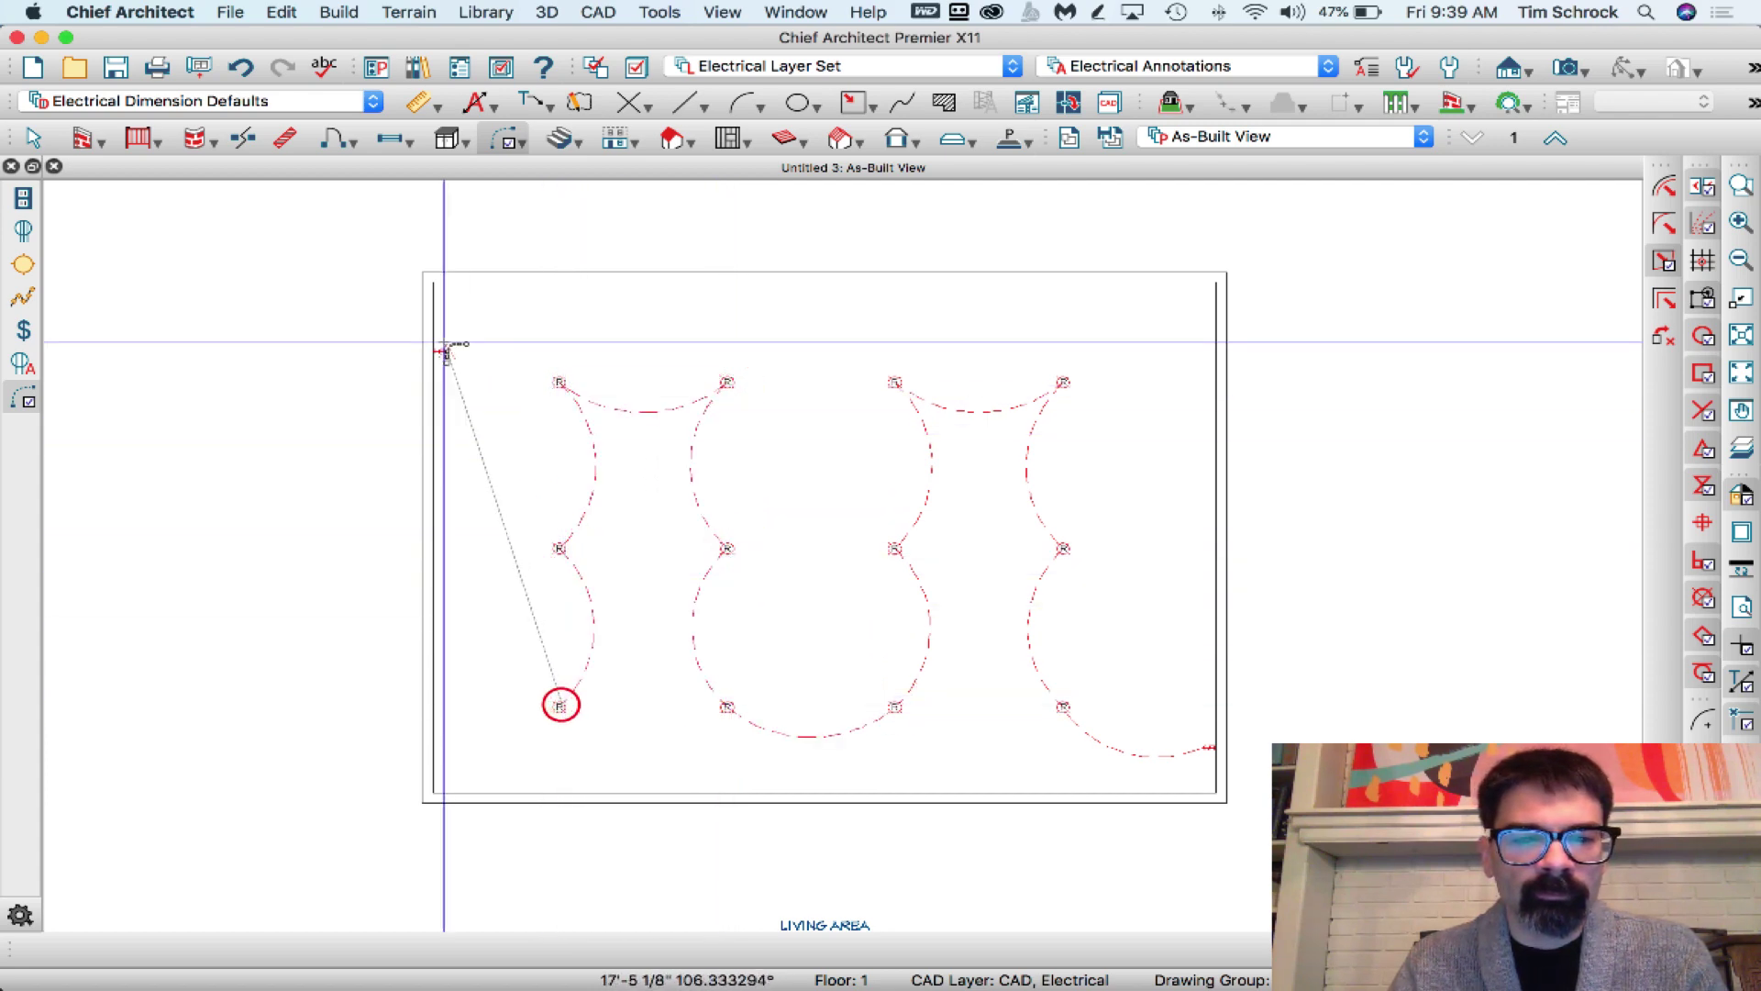
double_click(443, 350)
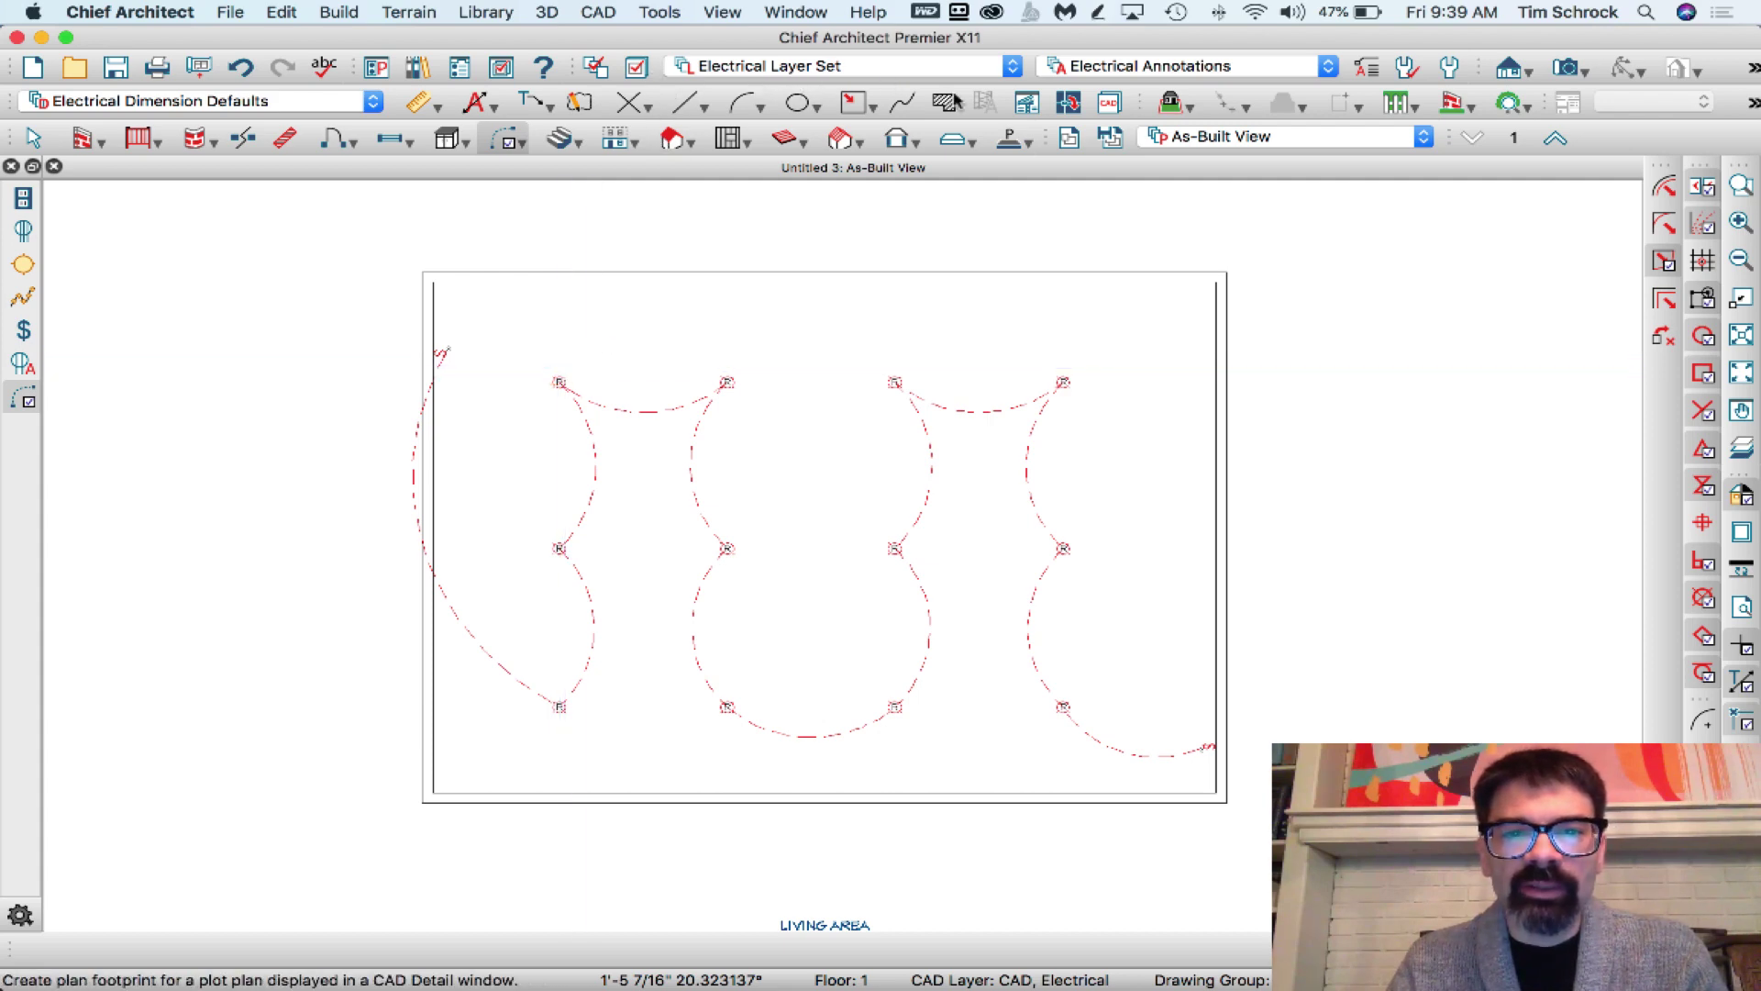
- Copy the current layer set as a new set named 'Electrical Layer Set Outlets'
left_click(636, 70)
left_click(969, 117)
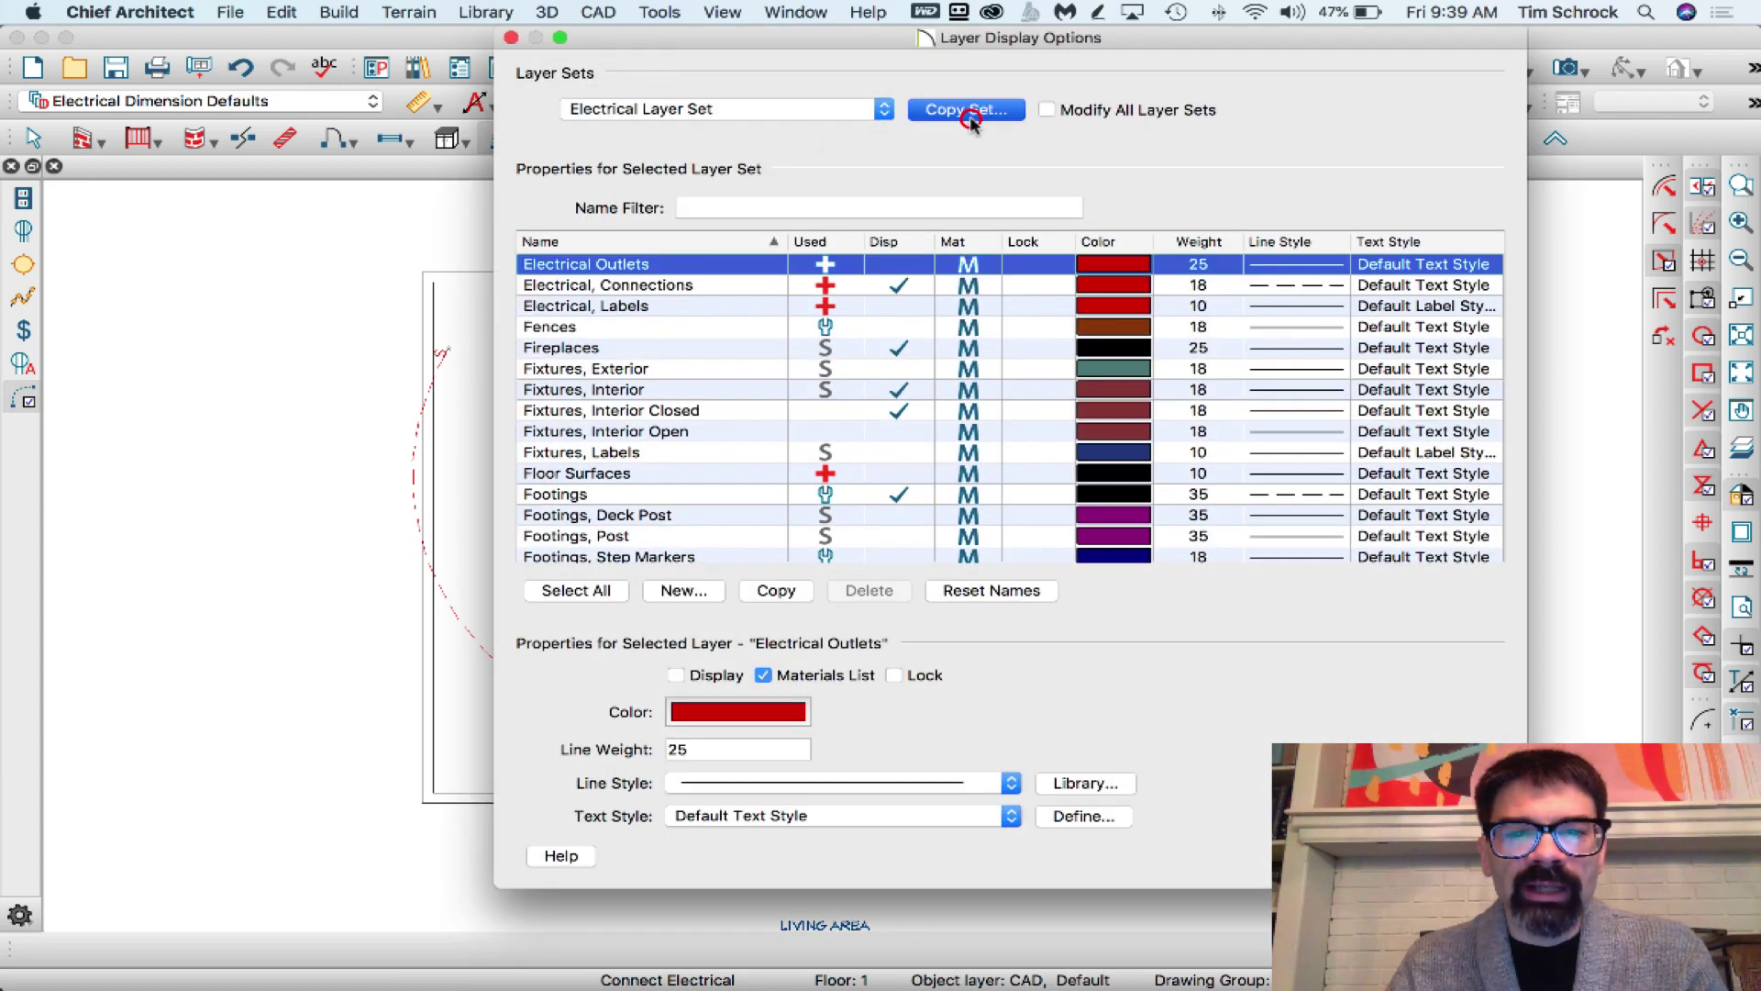
left_click(924, 400)
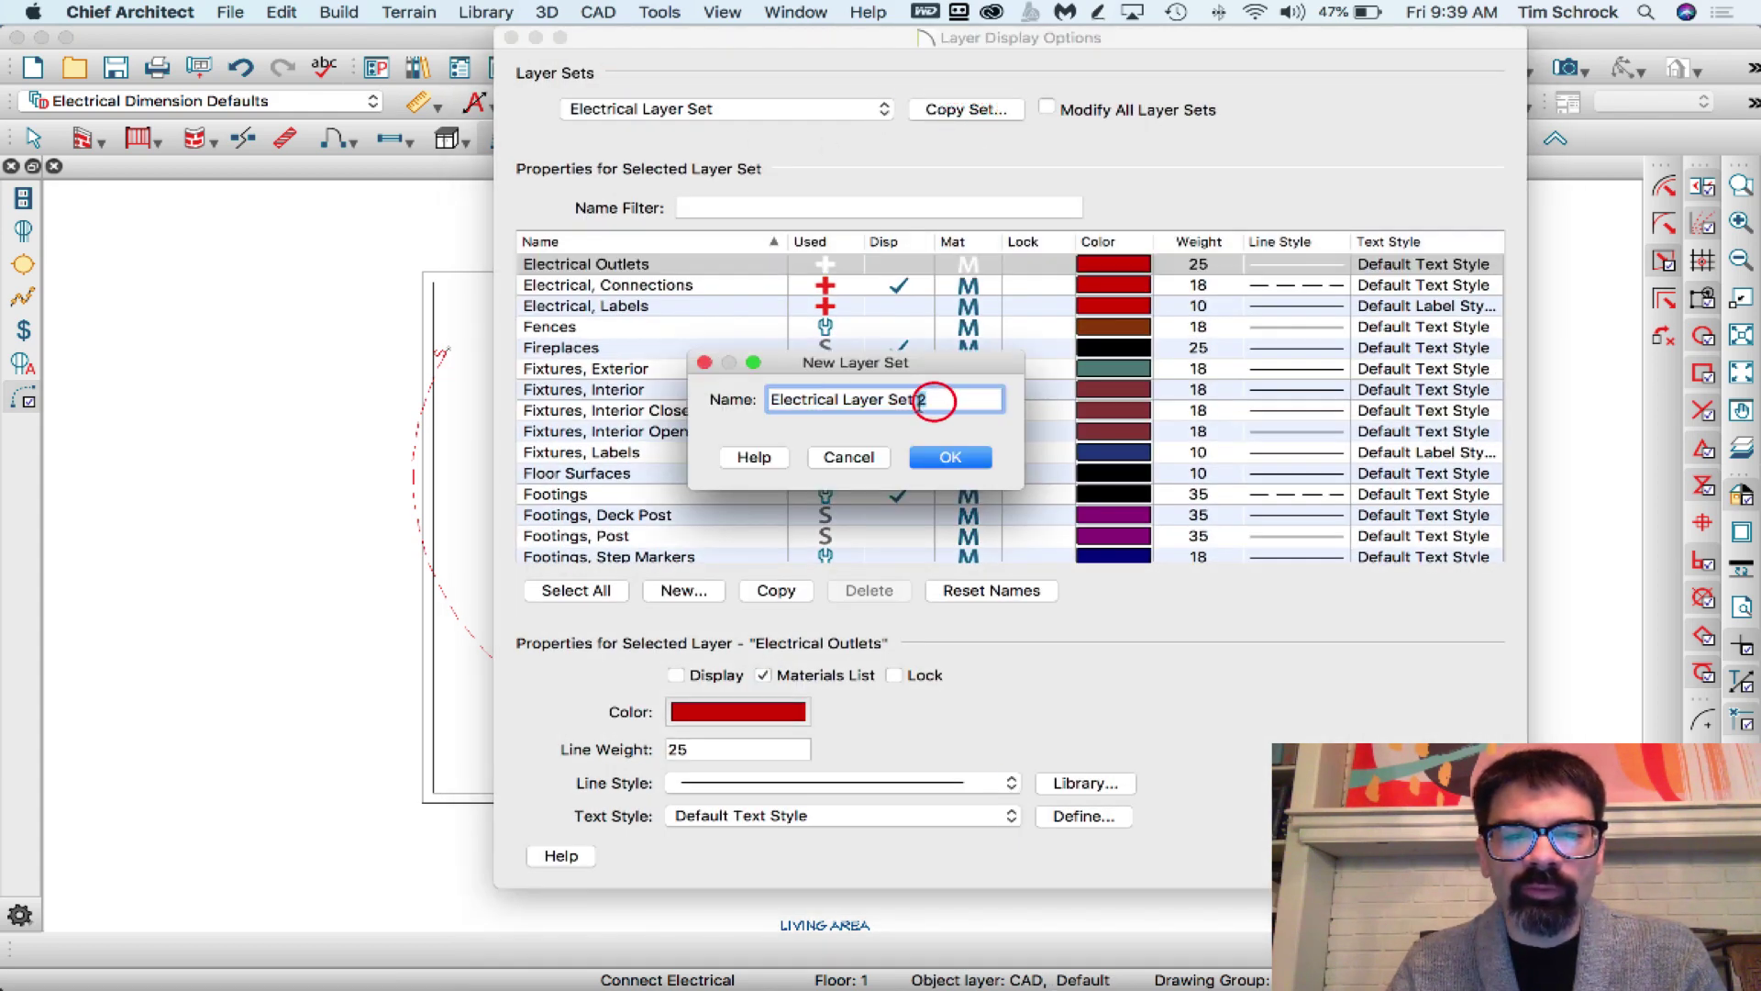
key("BackSpace")
type("Dutlet")
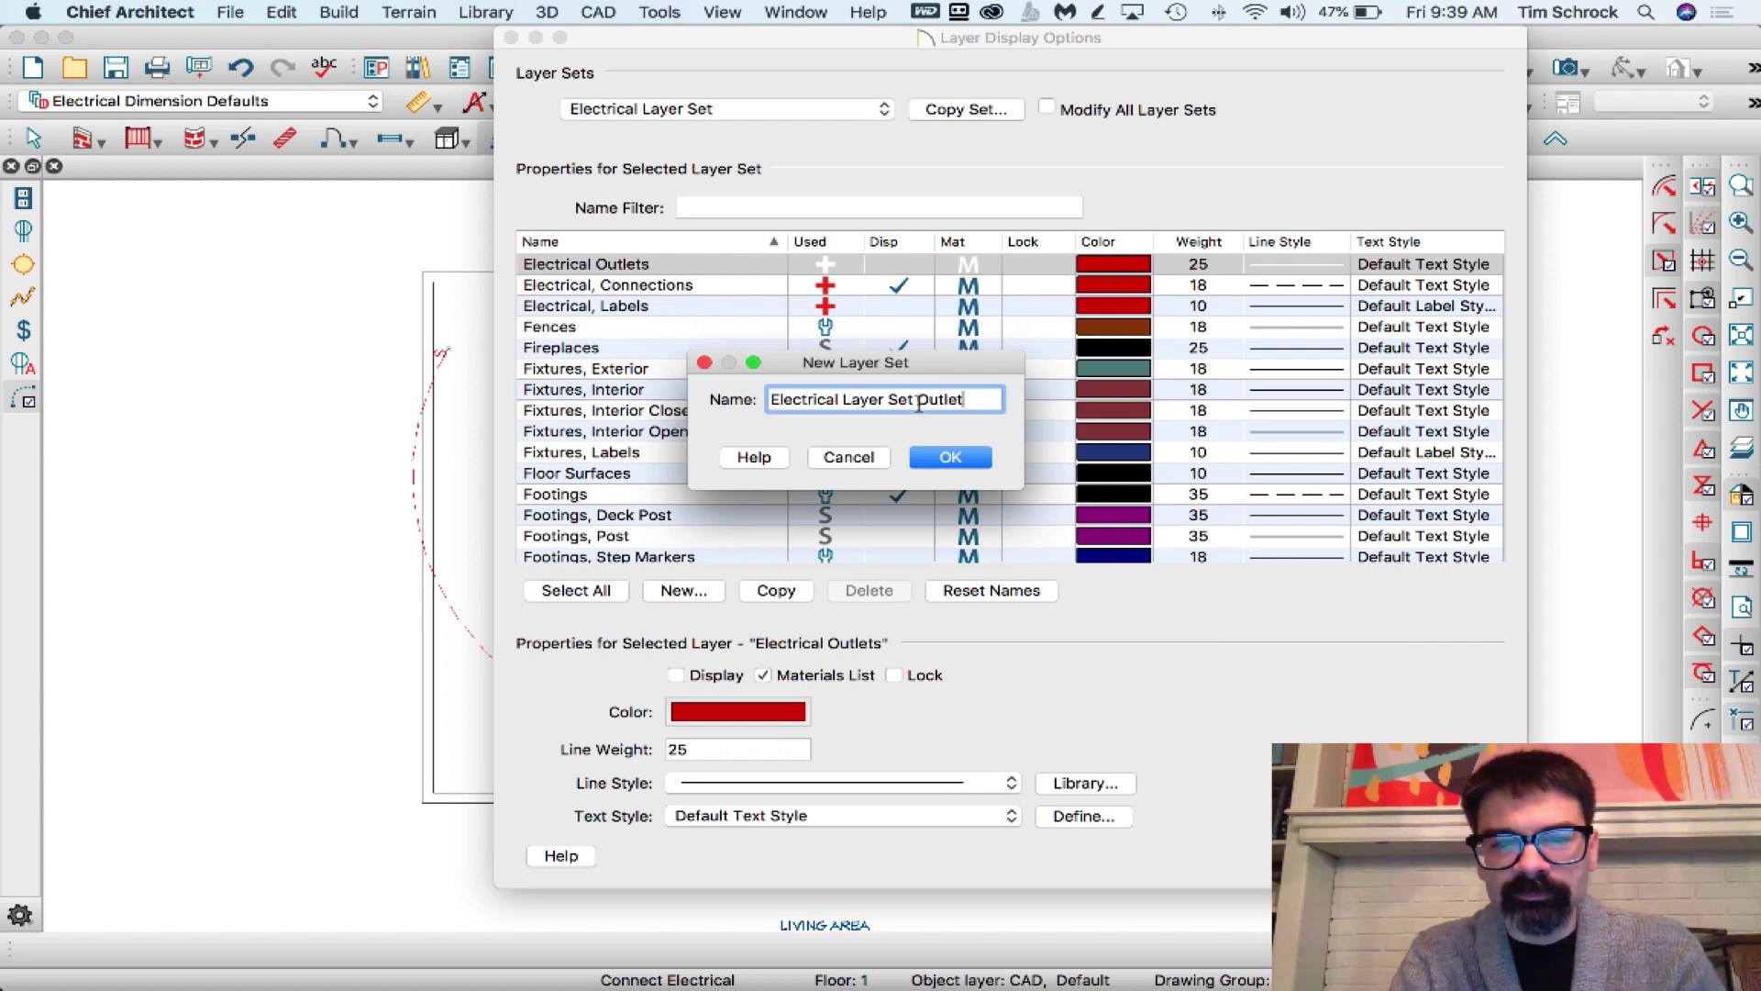
type("s")
key("Return")
scroll(901, 335, "up", 2)
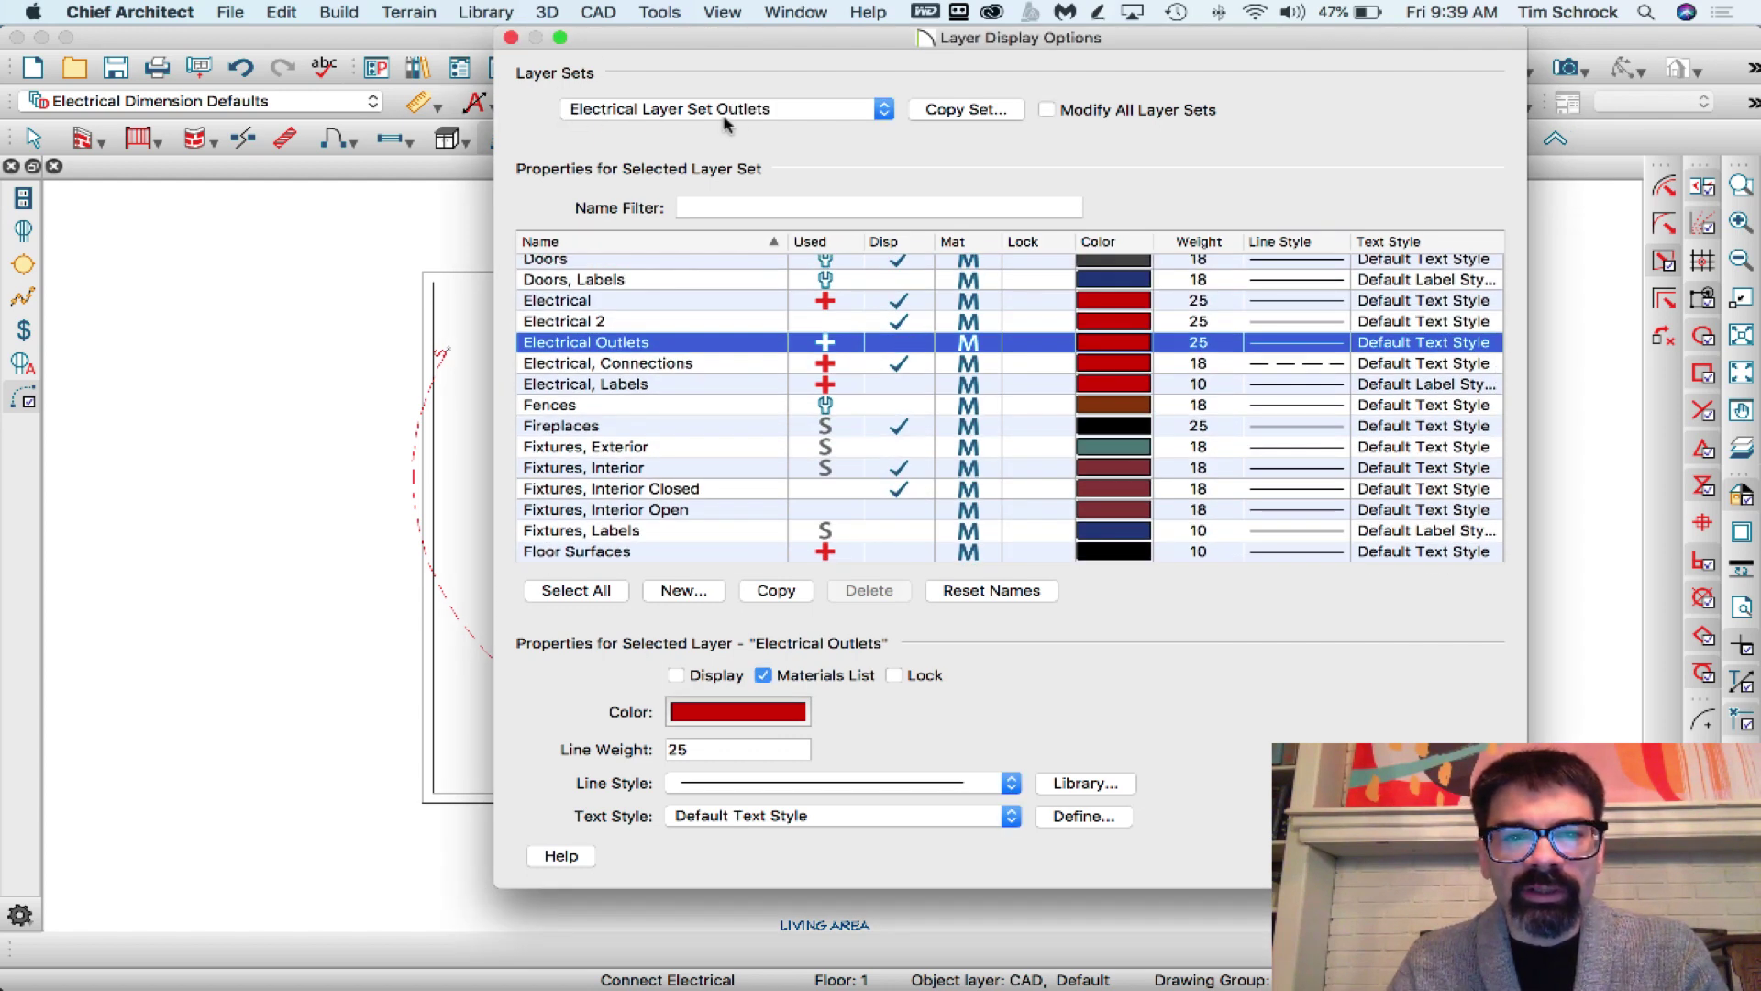
- In the new set, hide Electrical and Electrical, Connections, and show Electrical Outlets
left_click(901, 304)
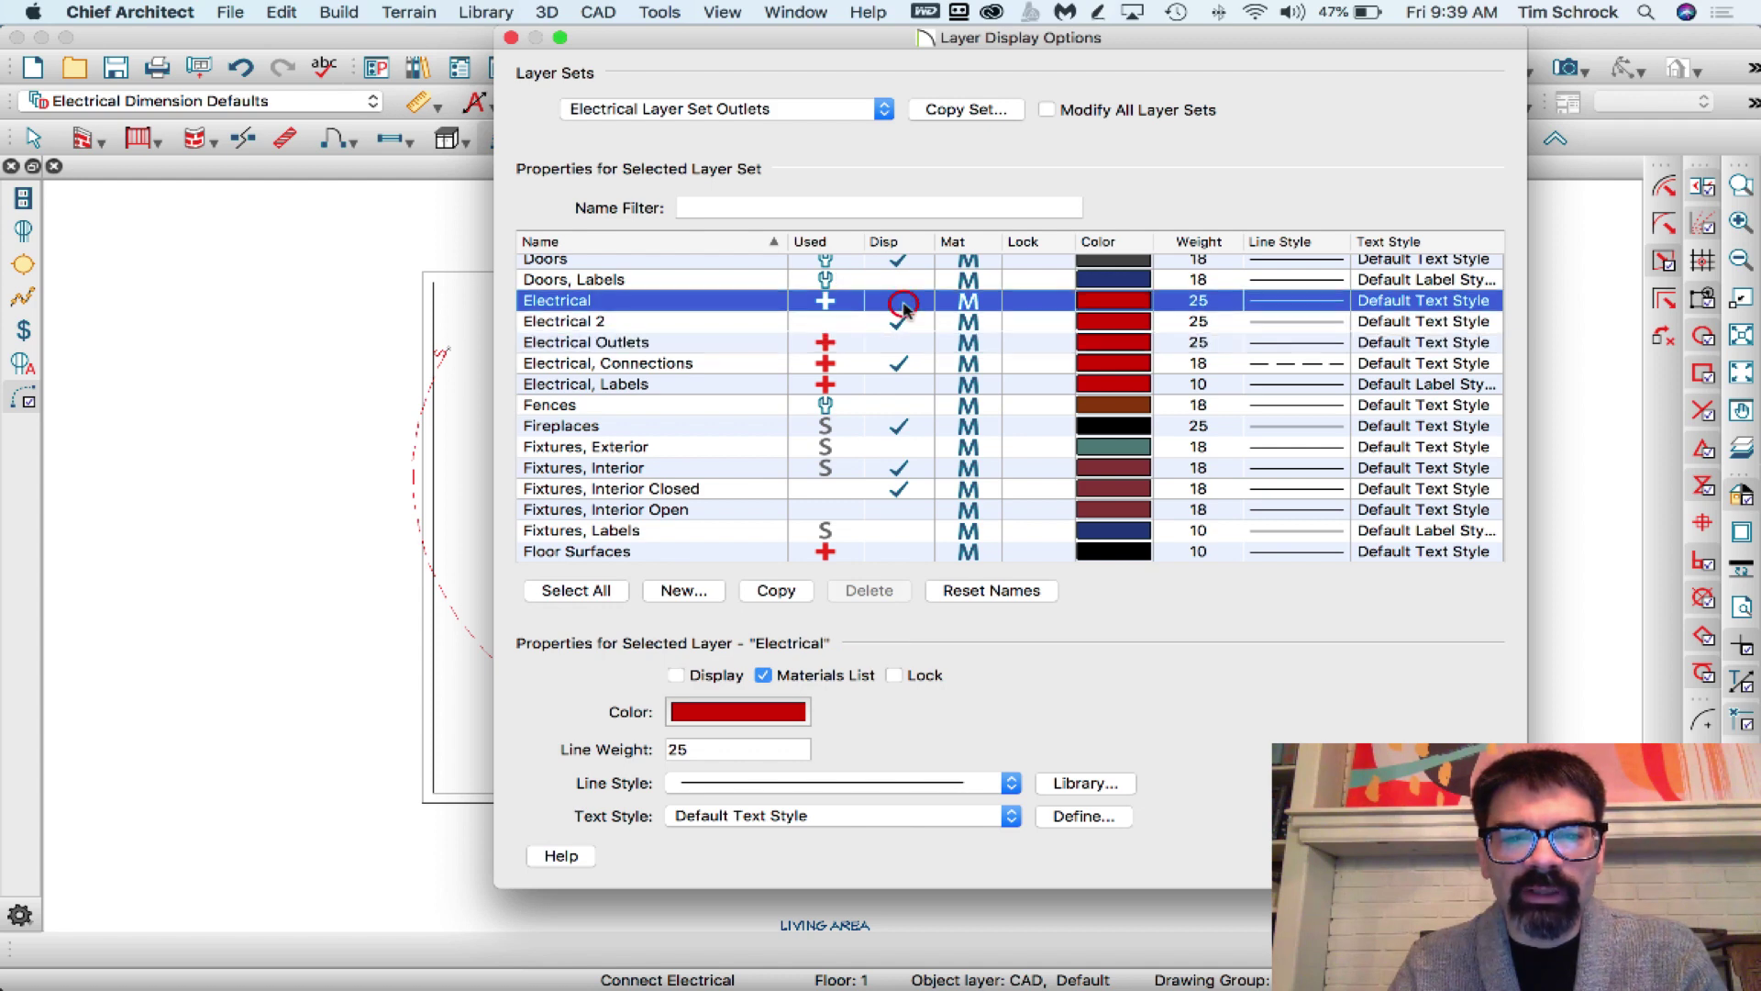
left_click(904, 365)
left_click(903, 360)
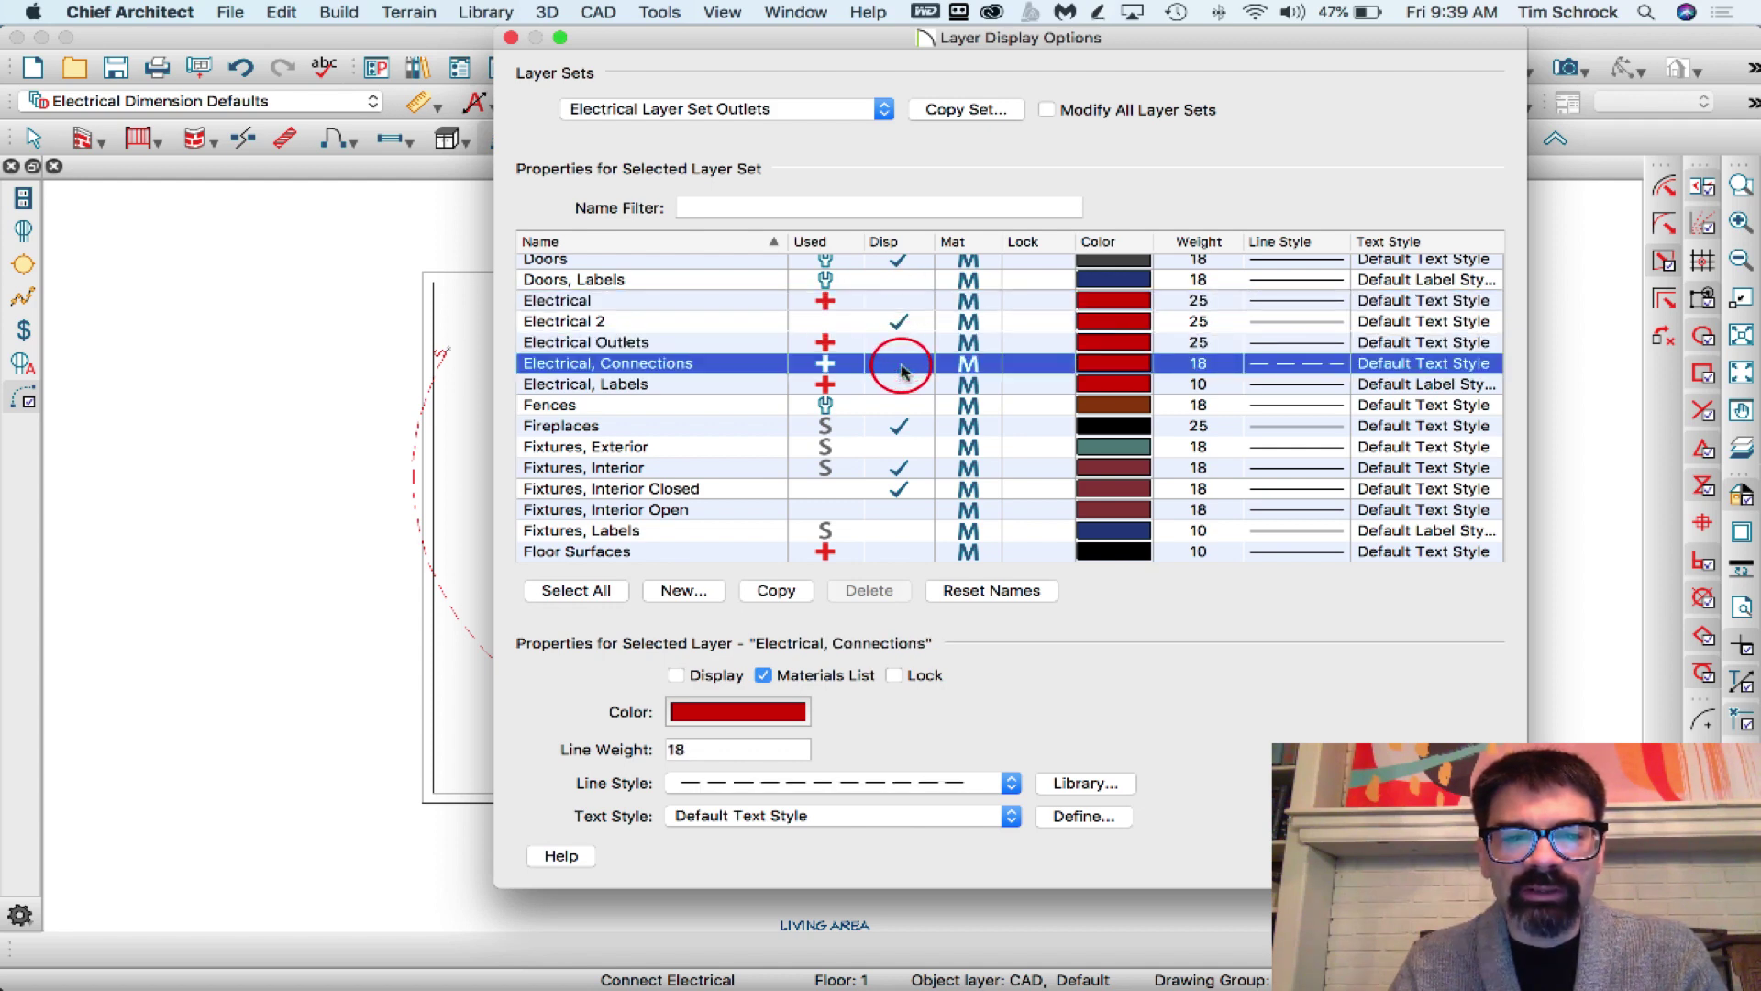
left_click(904, 343)
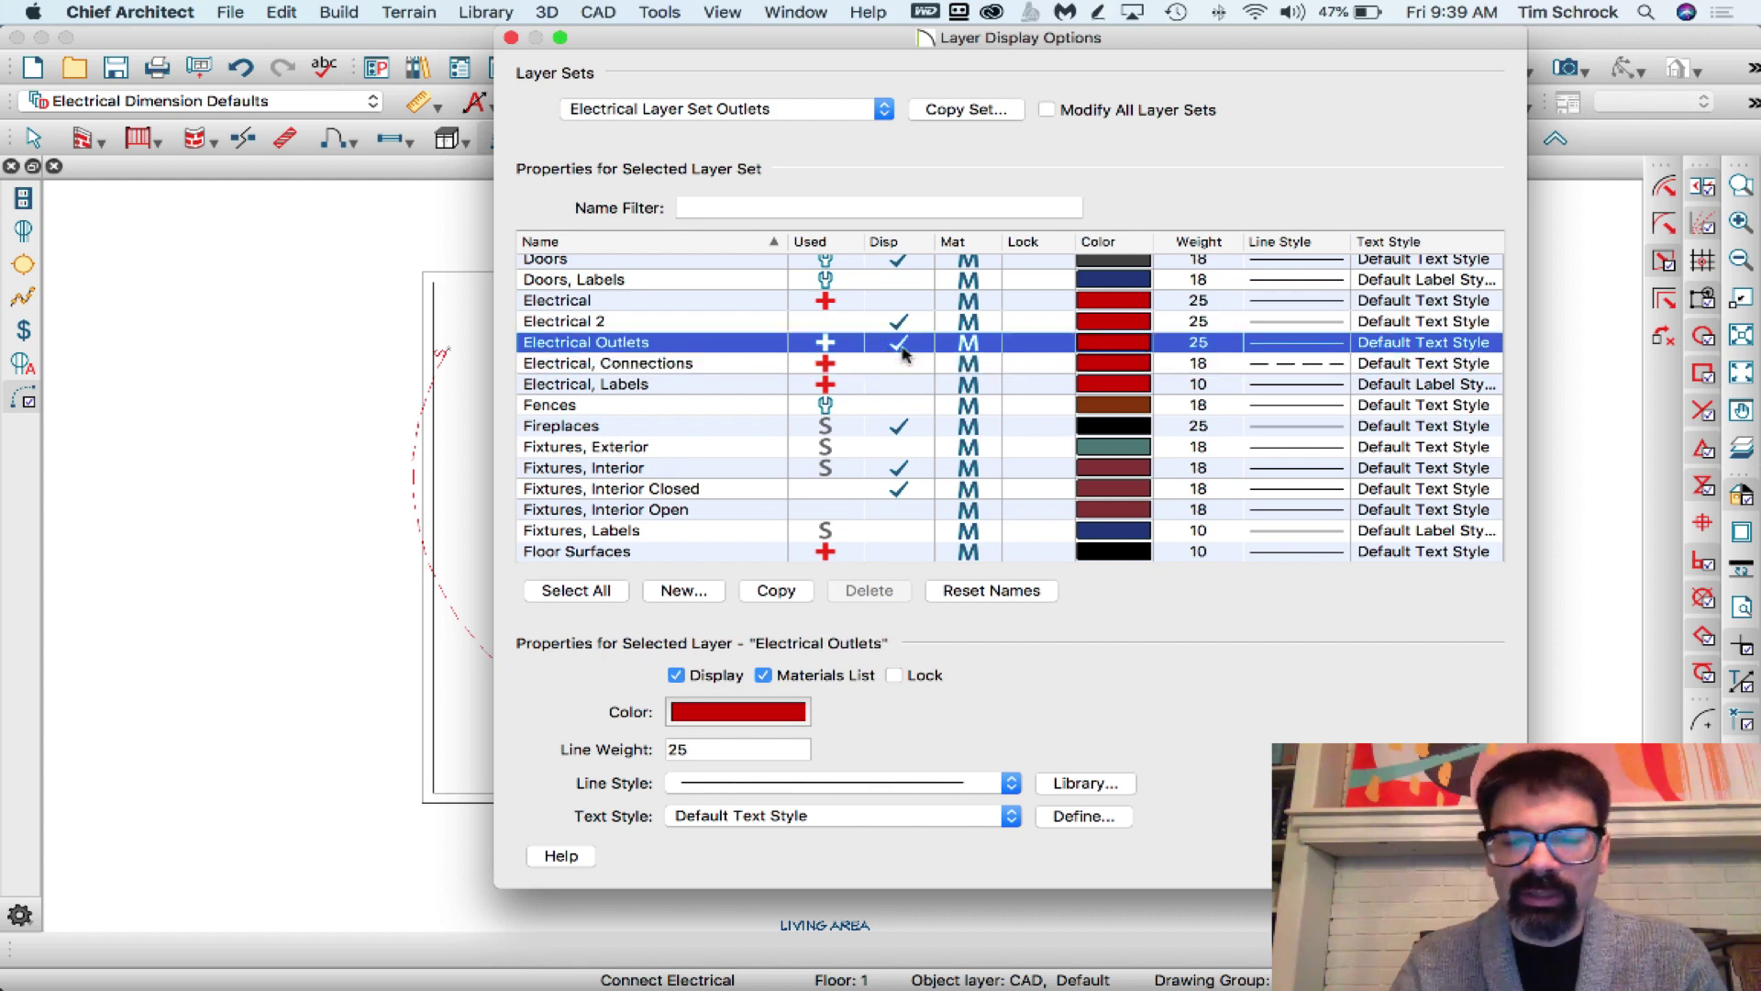
key("Return")
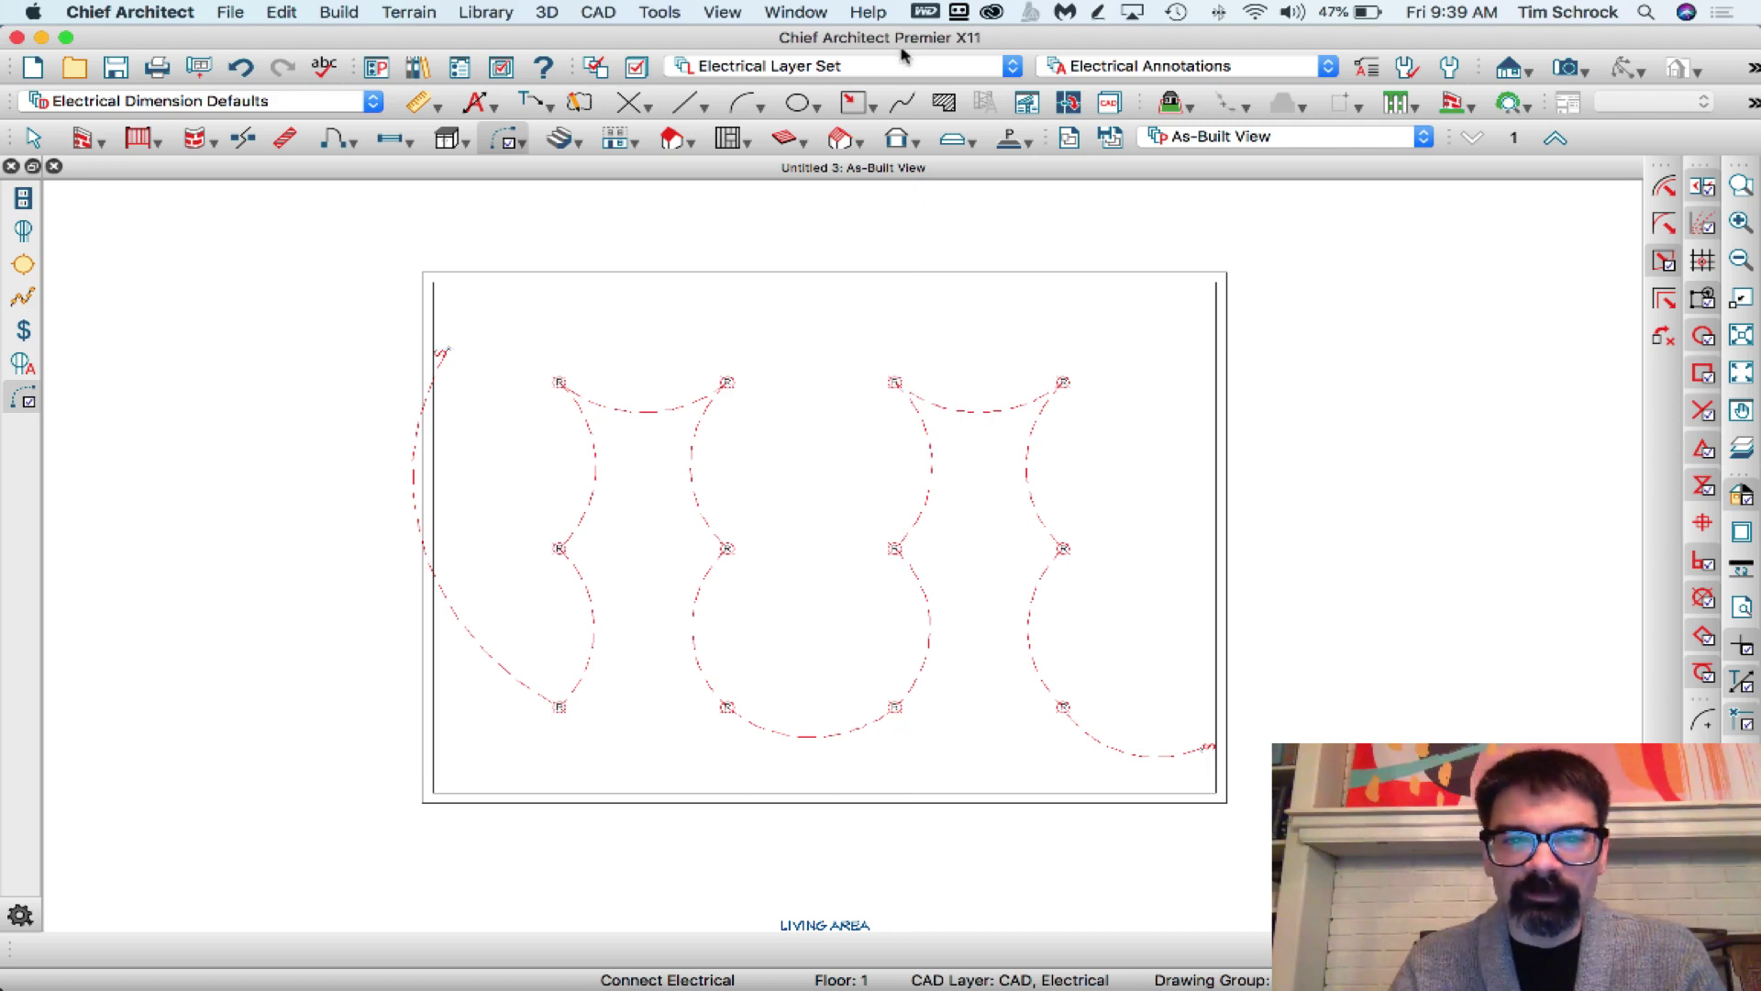
- Choose Electrical Layer Set Outlets from the toolbar's layer set list
left_click(764, 72)
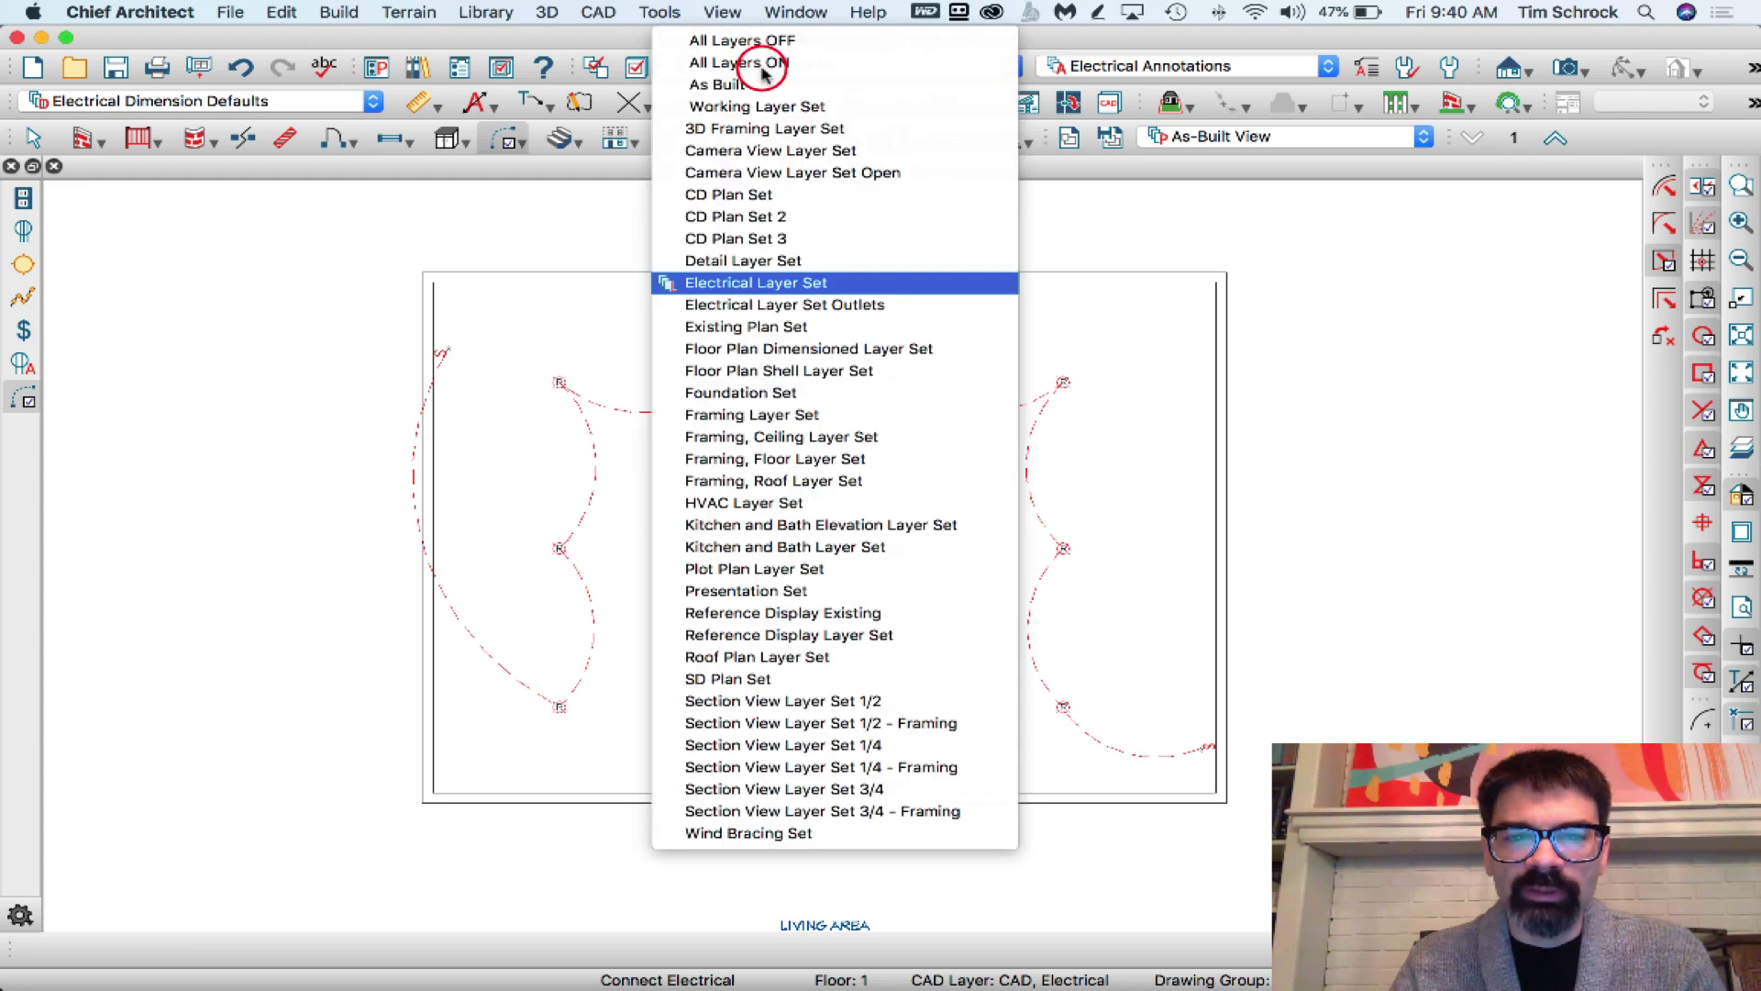
left_click(791, 307)
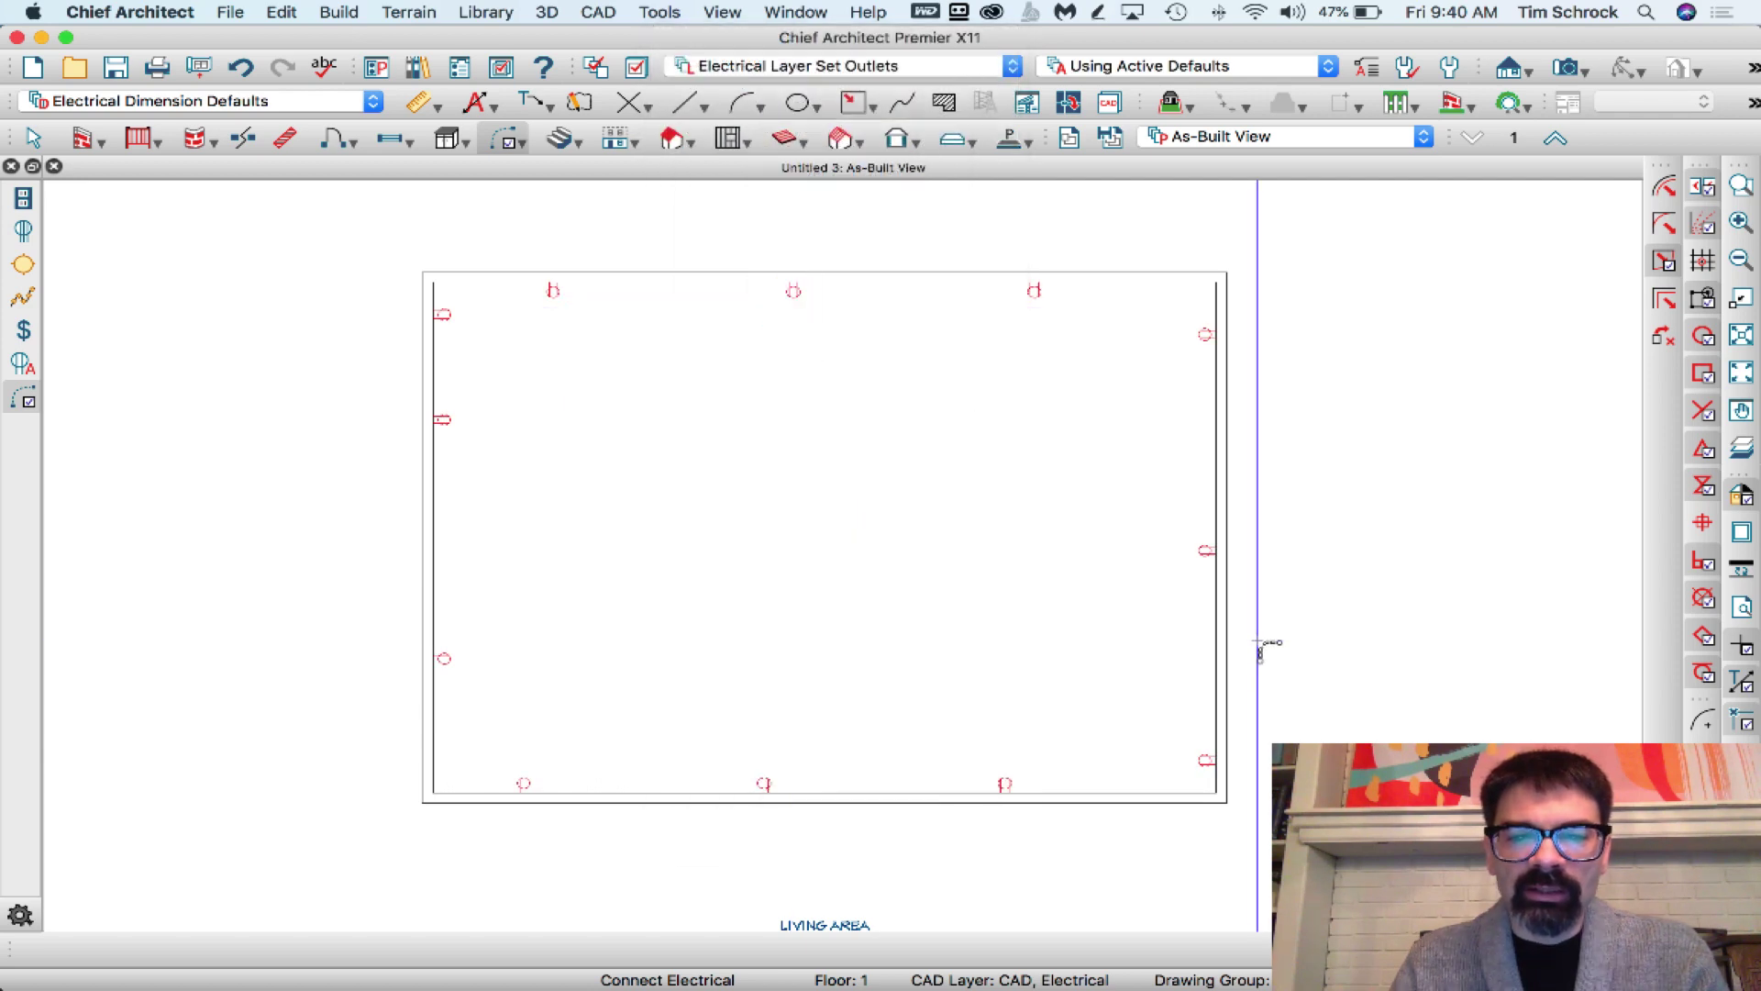